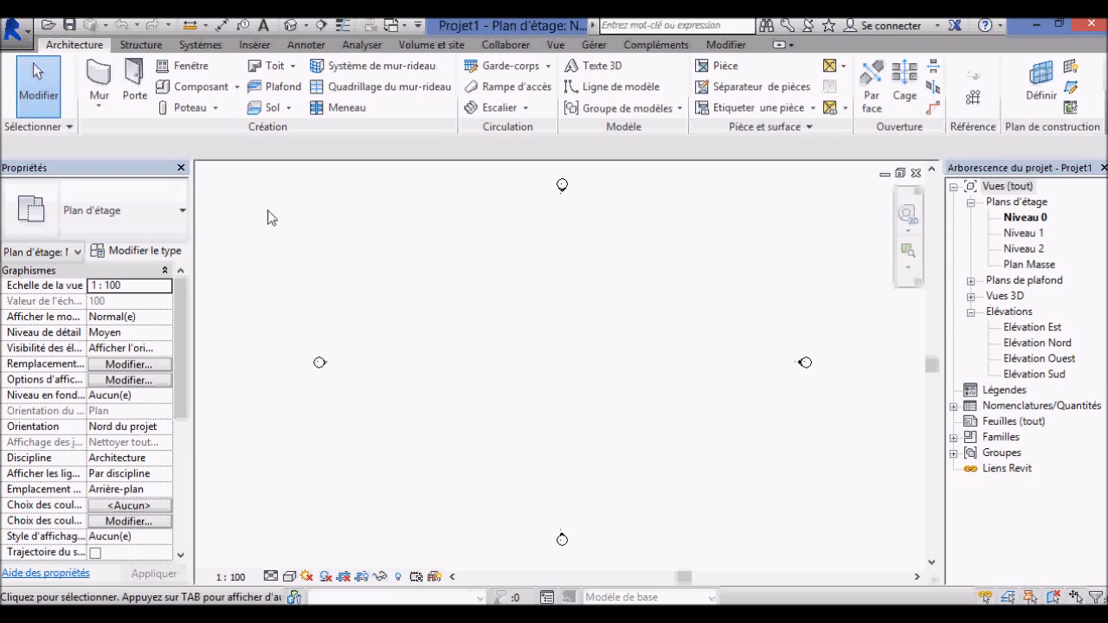
- Compare the Structure properties of the architectural wall (Mur architectural) and structural wall (Mur porteur) tools without placing a wall
click(145, 44)
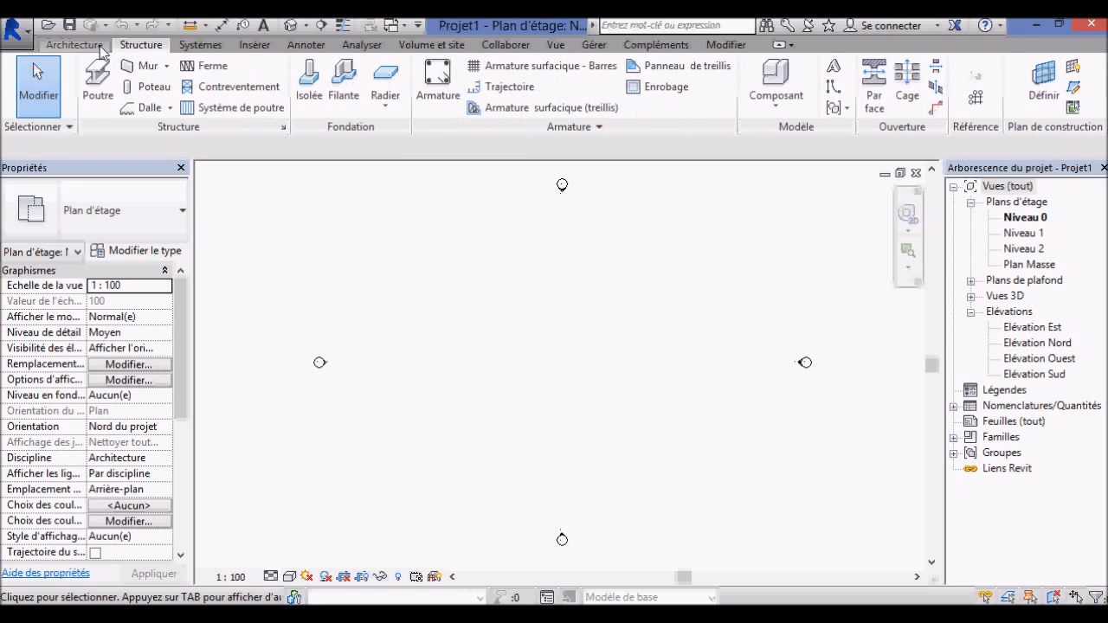
click(166, 66)
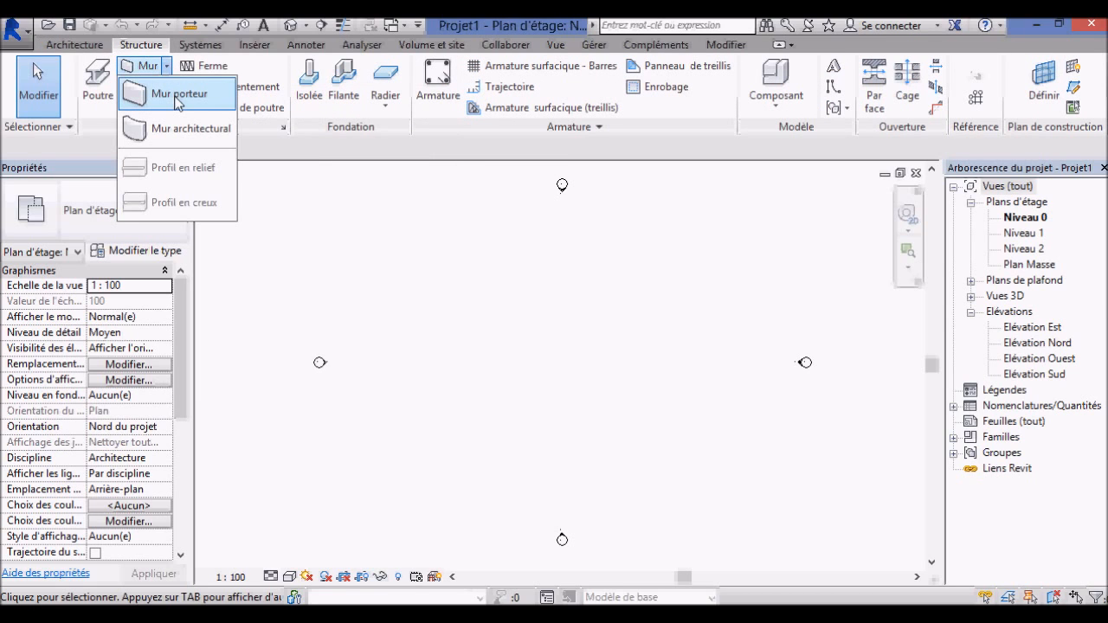
click(75, 44)
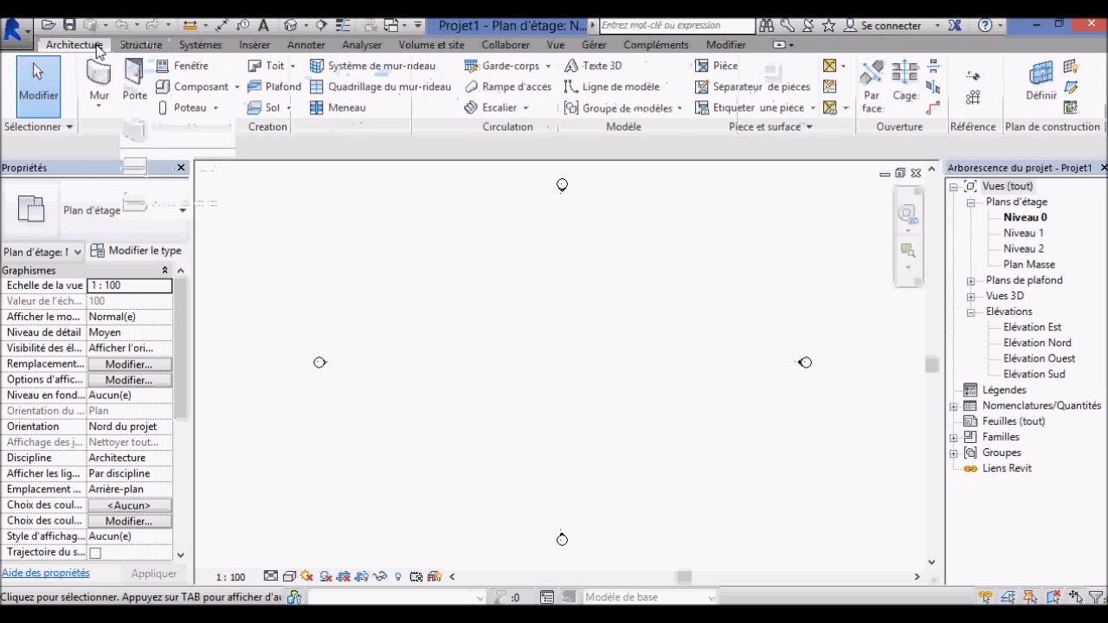
click(98, 105)
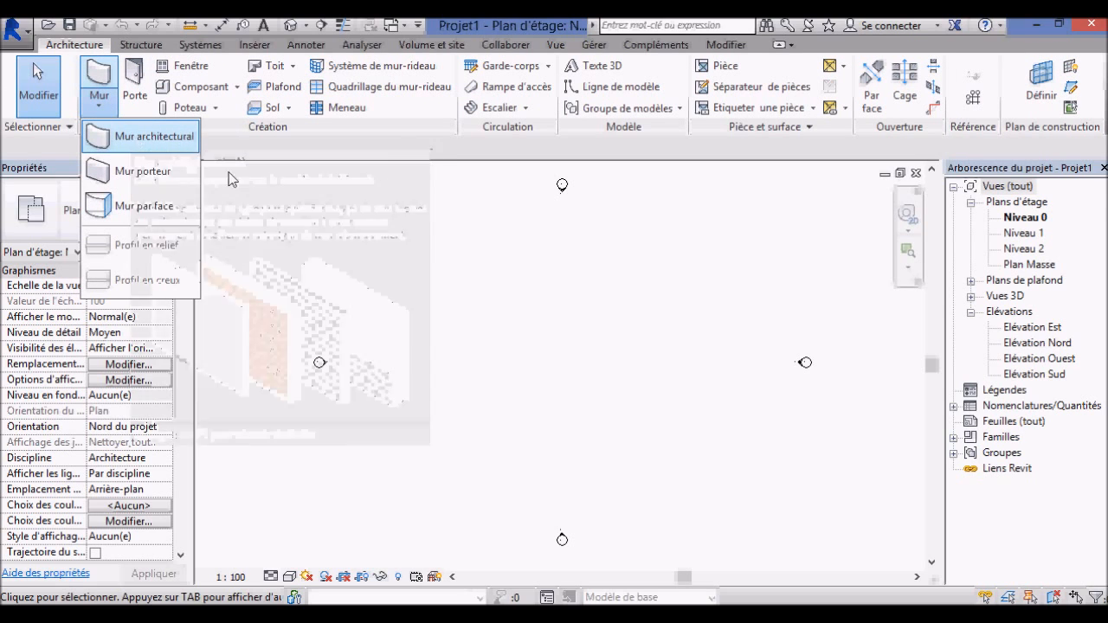
click(109, 137)
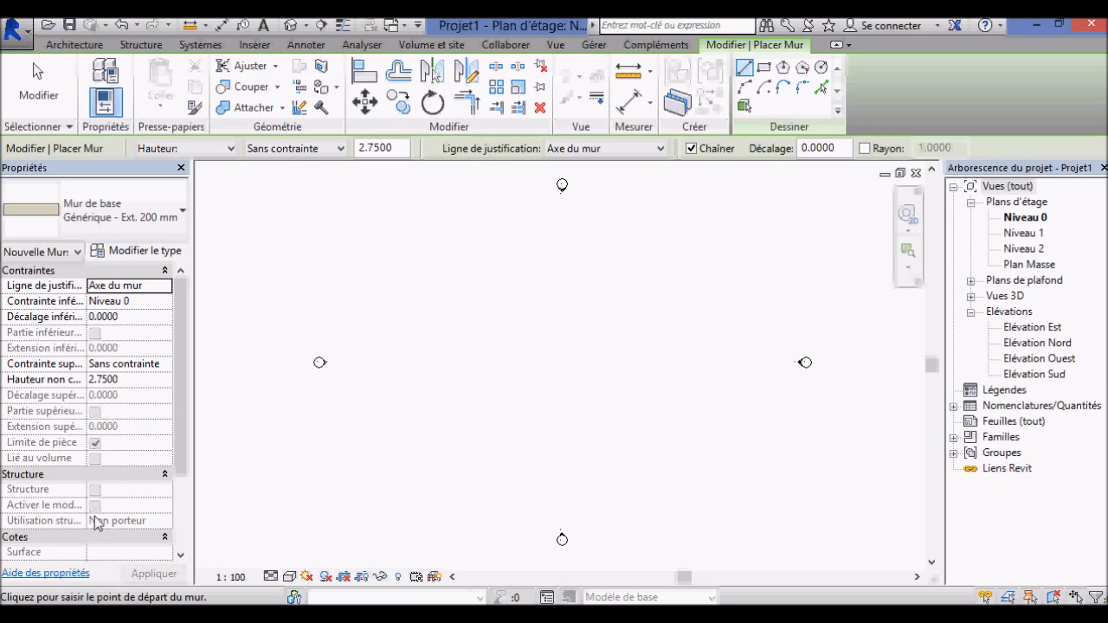
click(38, 85)
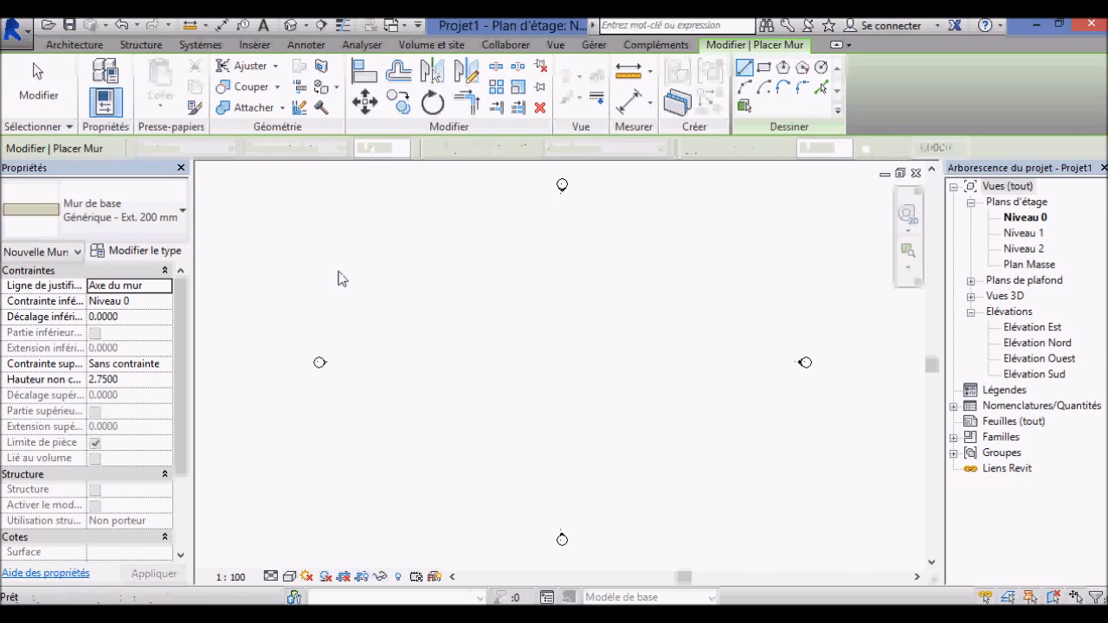
click(97, 108)
click(141, 178)
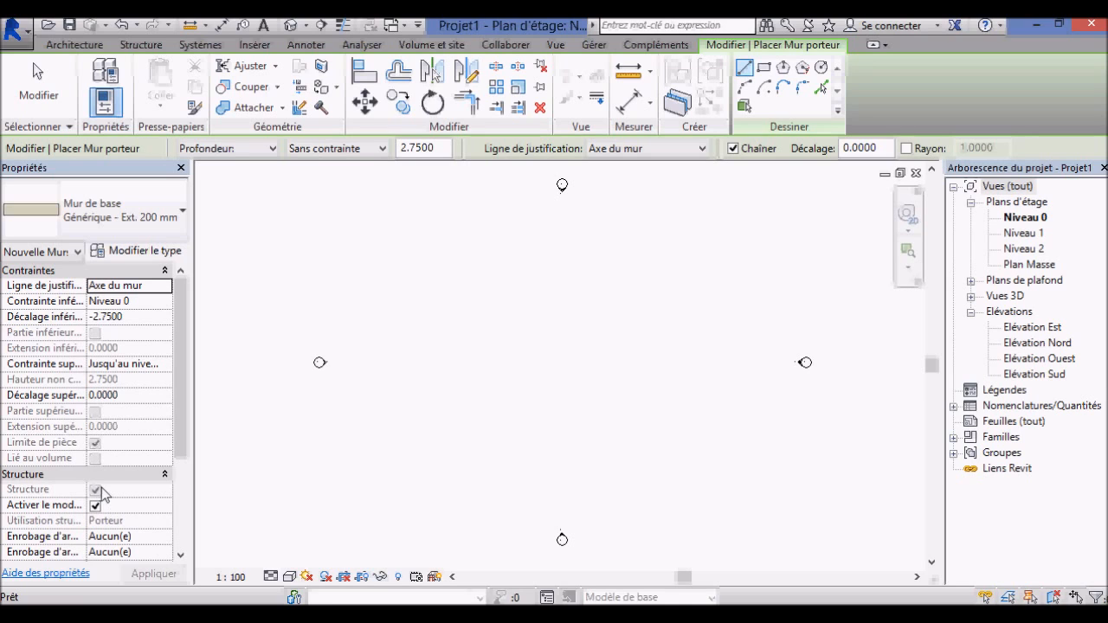
key(Escape)
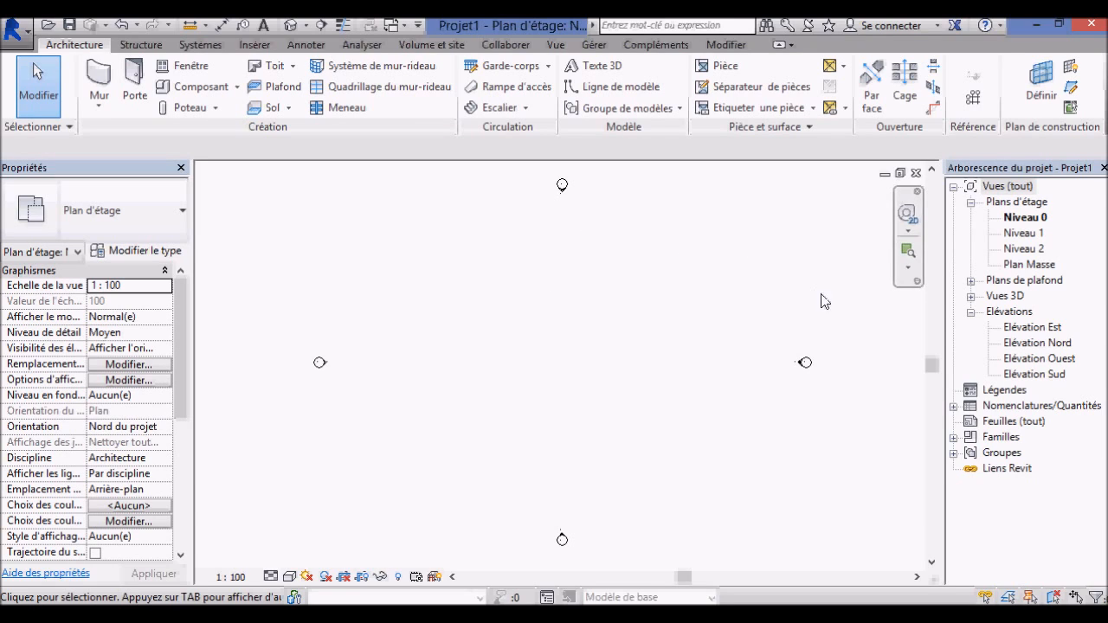
- Examine the project's floor levels and their heights in the Elévation Est view
click(1025, 220)
click(1026, 233)
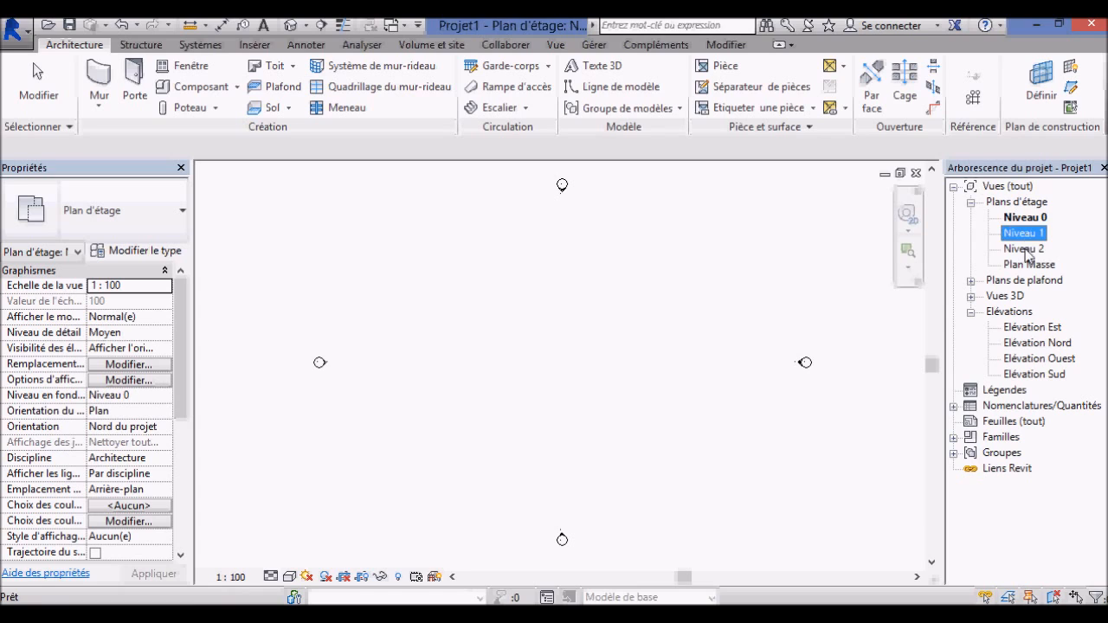
click(1026, 249)
click(1023, 221)
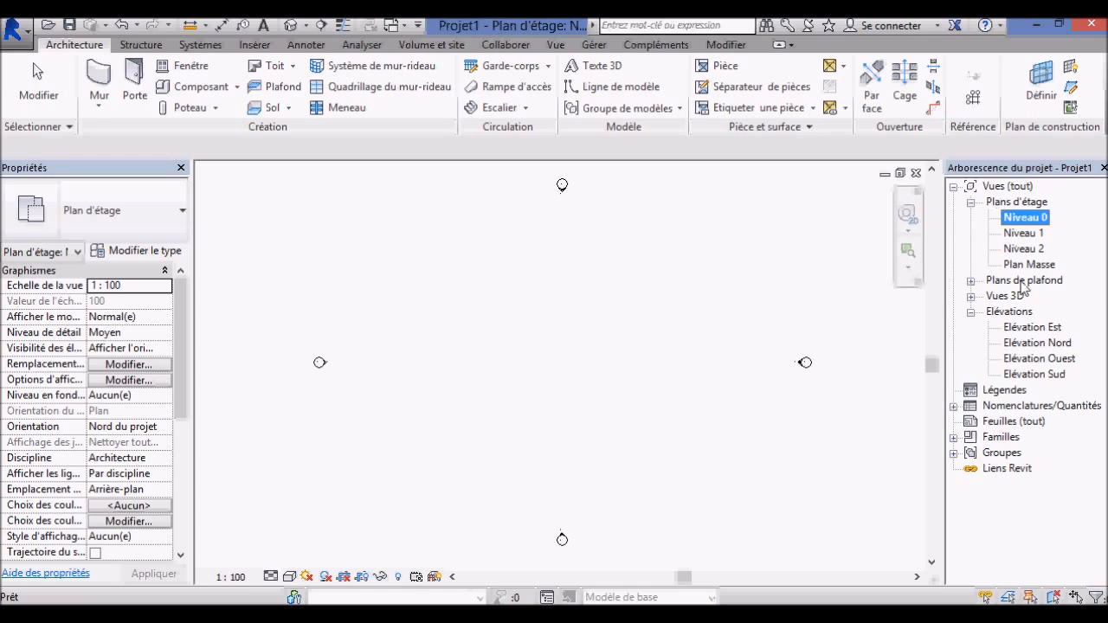
double_click(1031, 327)
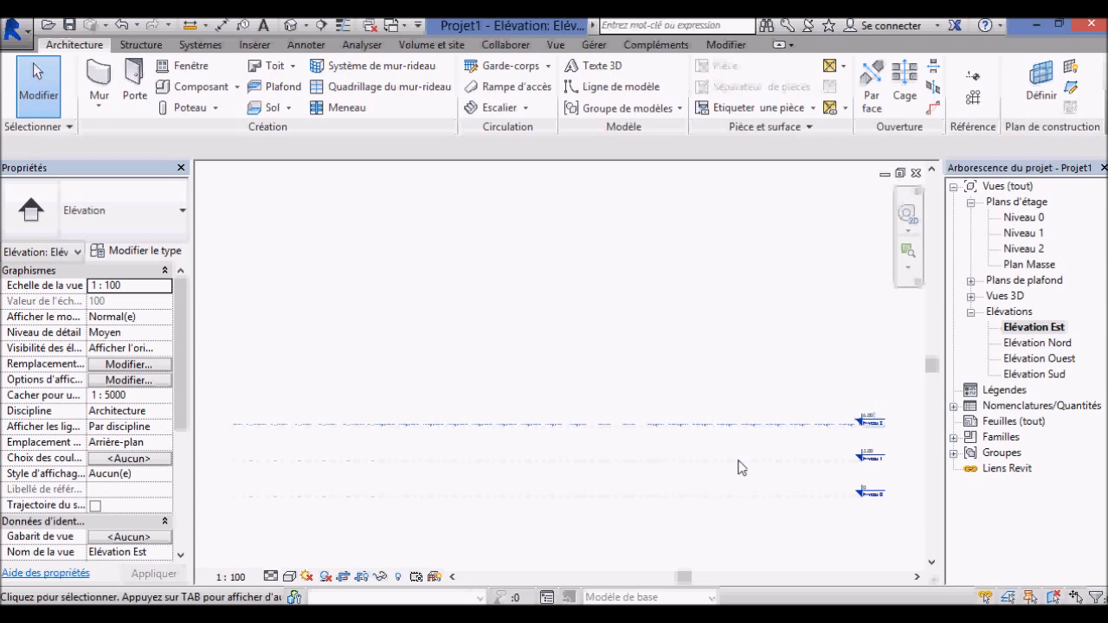
scroll(856, 489, up, 5)
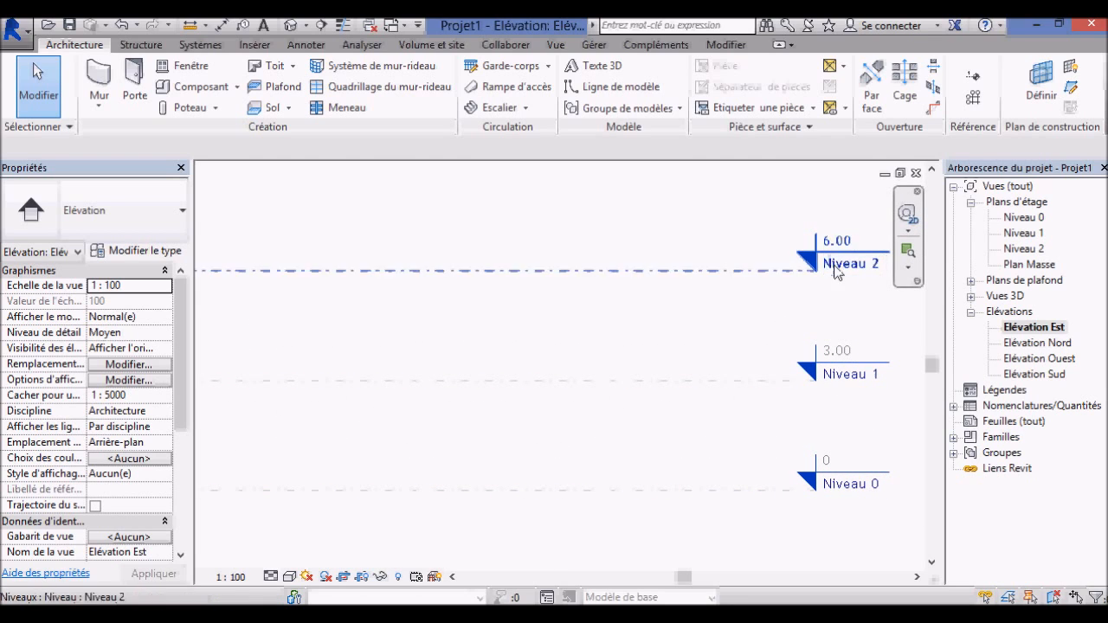
scroll(894, 330, down, 4)
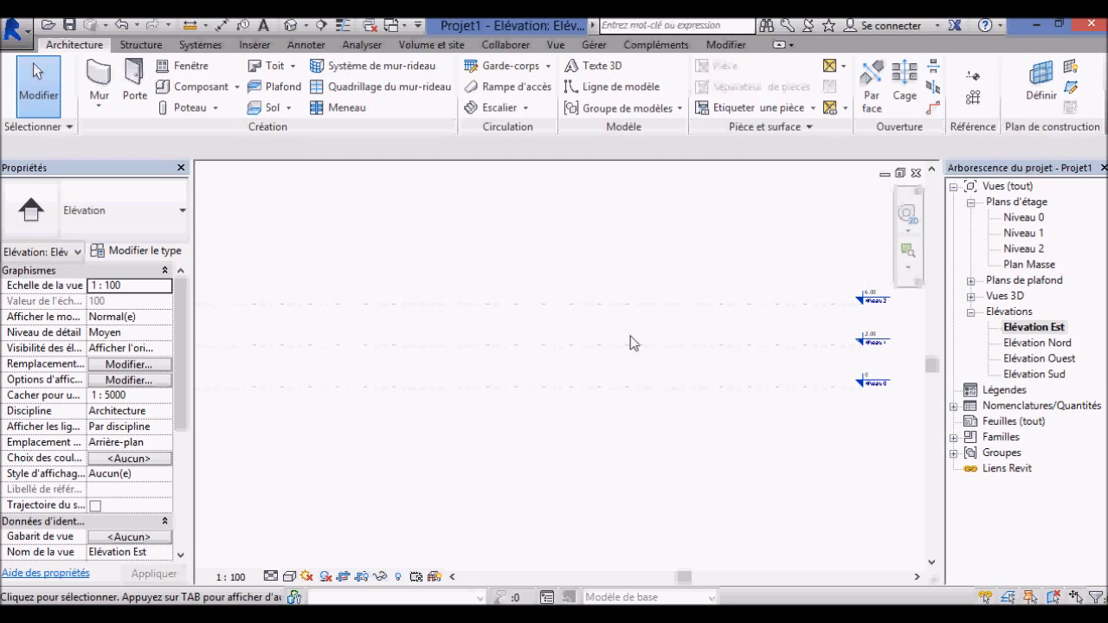
scroll(546, 340, down, 1)
scroll(819, 365, down, 1)
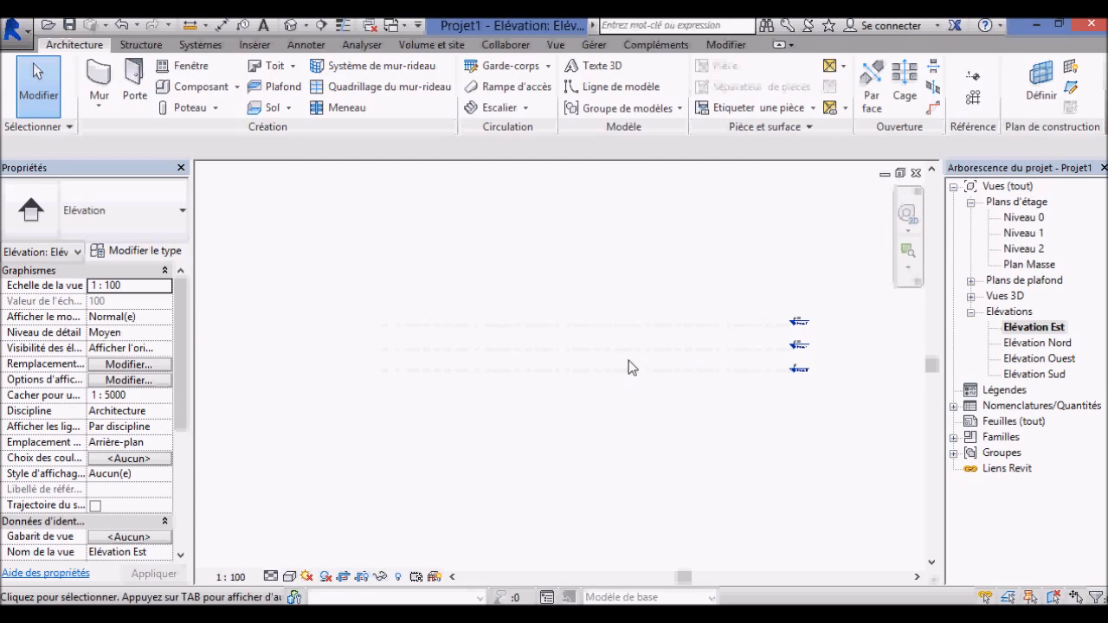
scroll(629, 359, up, 2)
scroll(705, 347, down, 1)
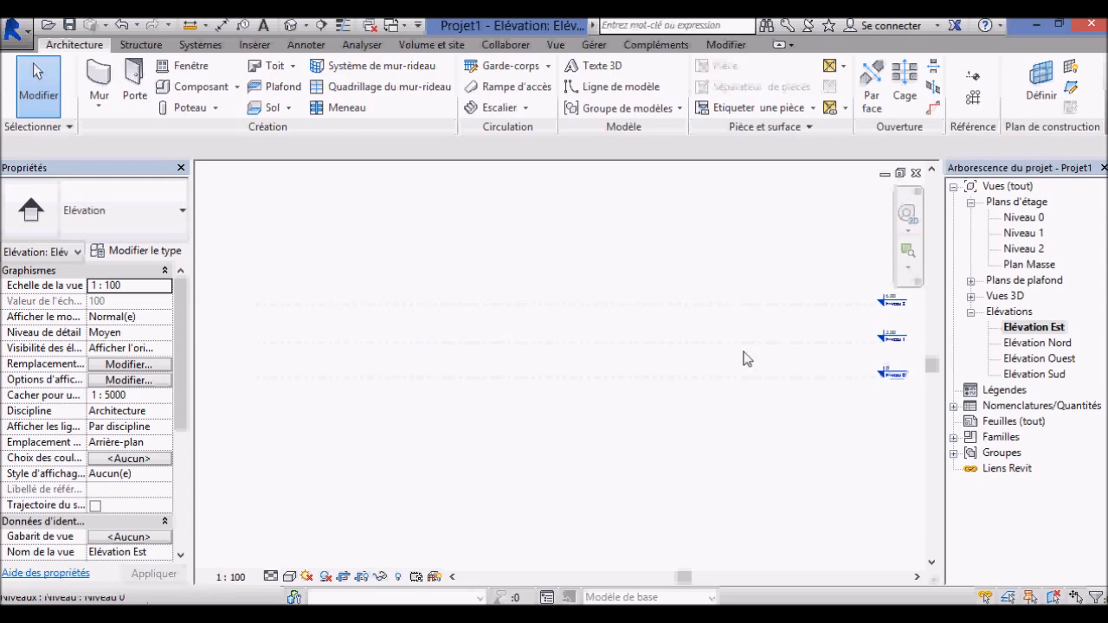
scroll(772, 388, up, 1)
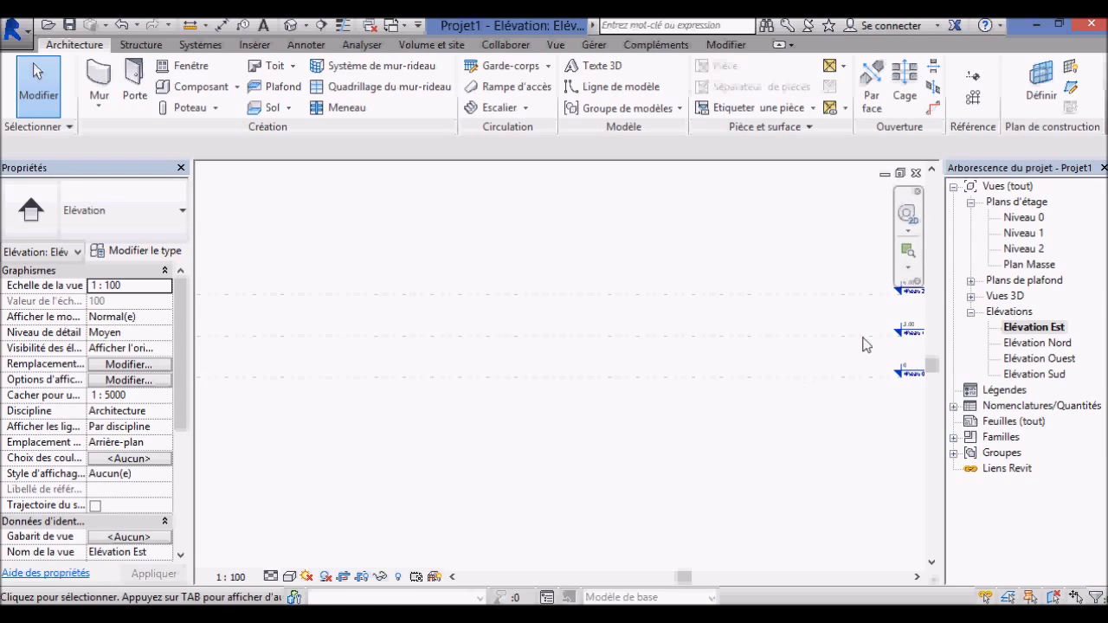
- In the Niveau 0 floor plan, start a structural wall (Mur porteur) defined by Hauteur instead of Profondeur
double_click(1019, 218)
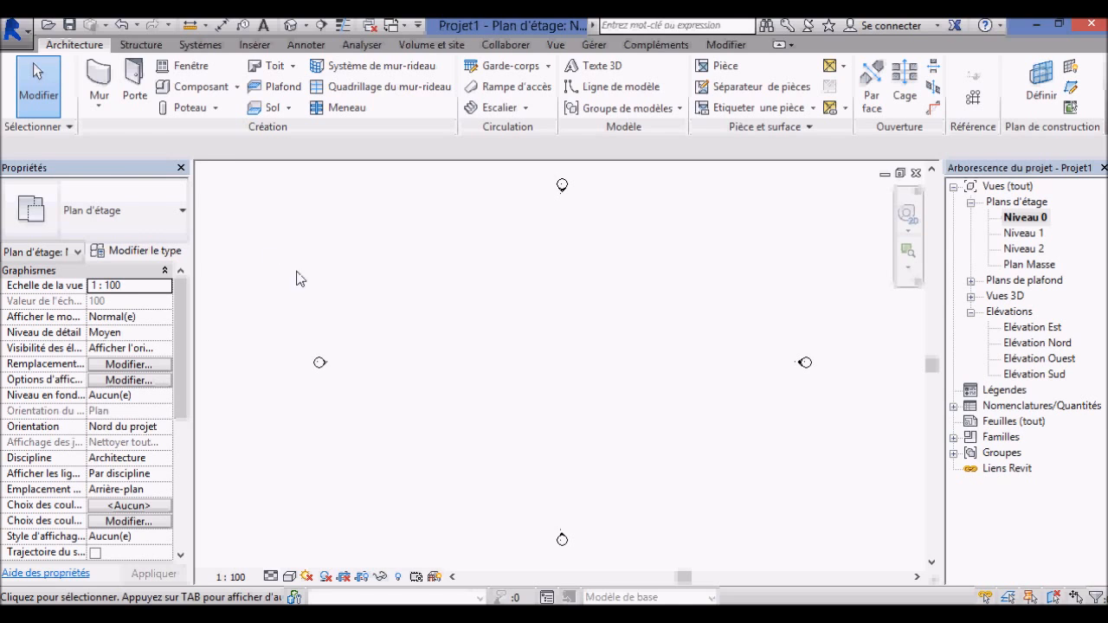
click(101, 104)
click(117, 171)
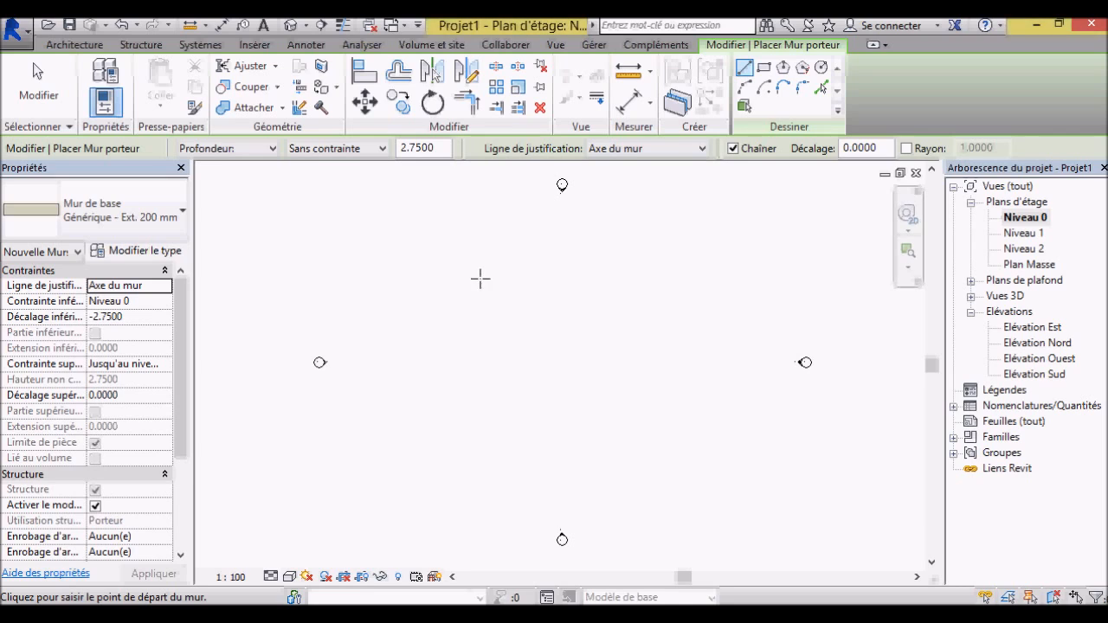
click(661, 149)
click(617, 159)
click(212, 150)
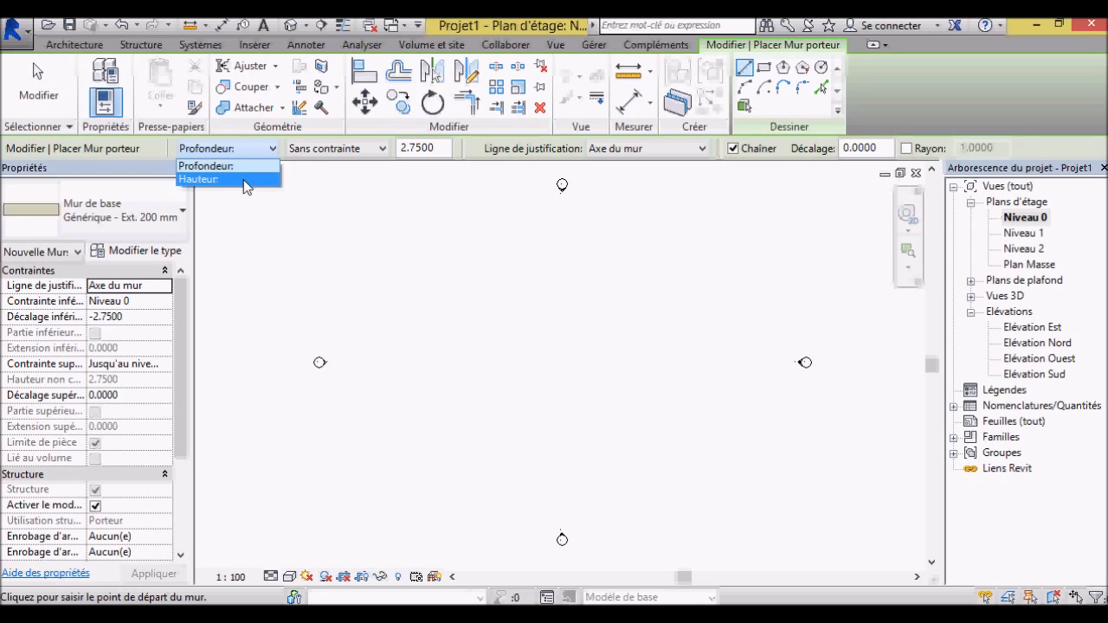
click(247, 180)
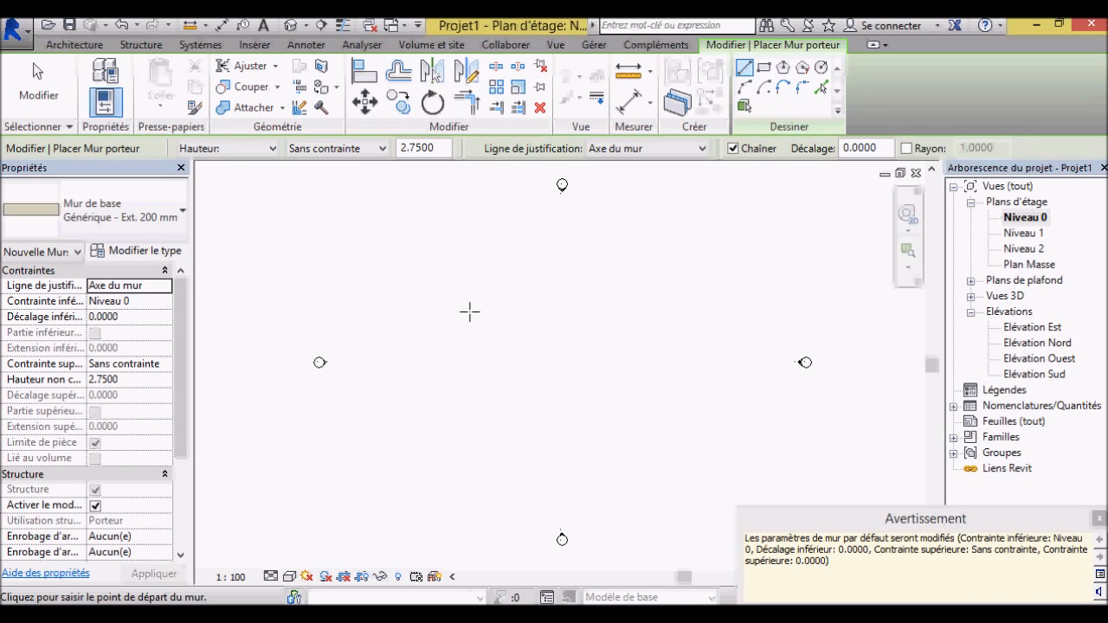
click(1099, 518)
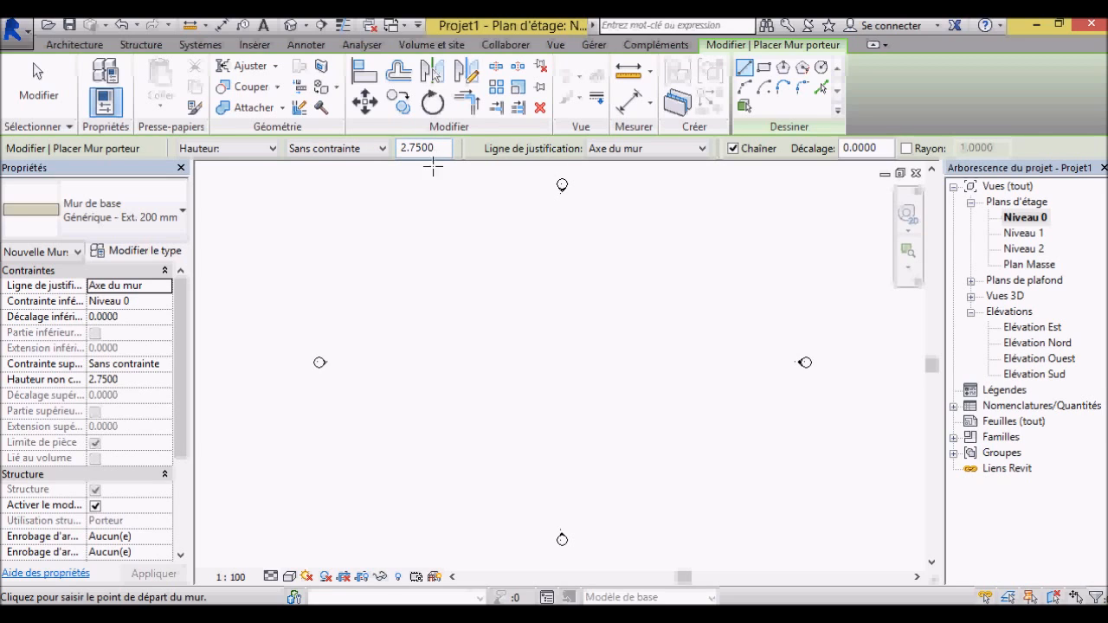
- Constrain the top of the new structural wall up to Niveau 1
click(380, 148)
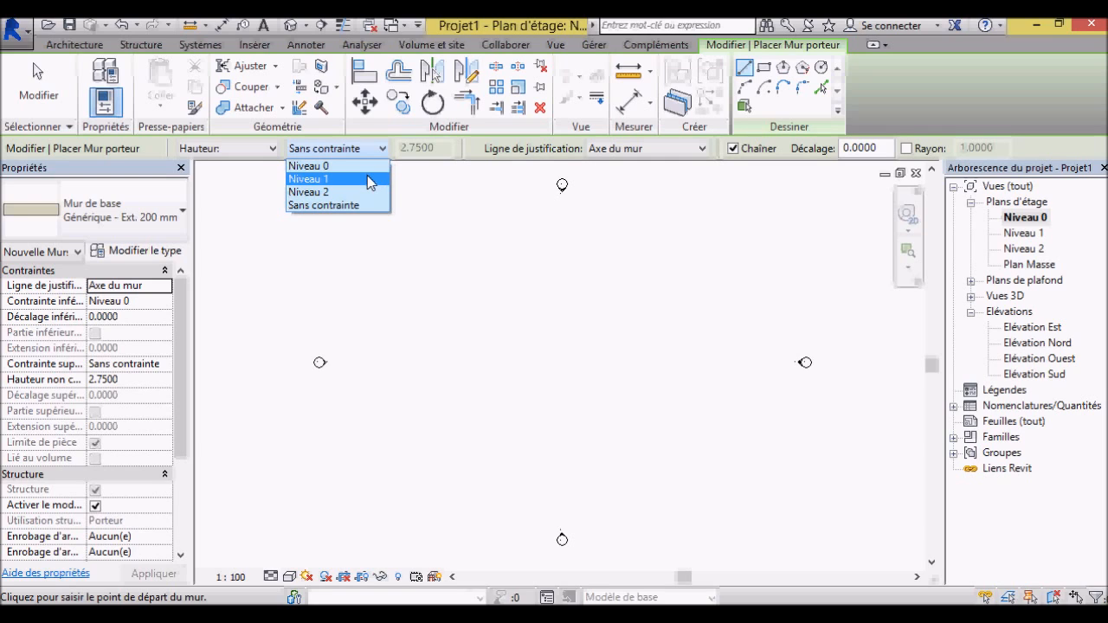
click(370, 179)
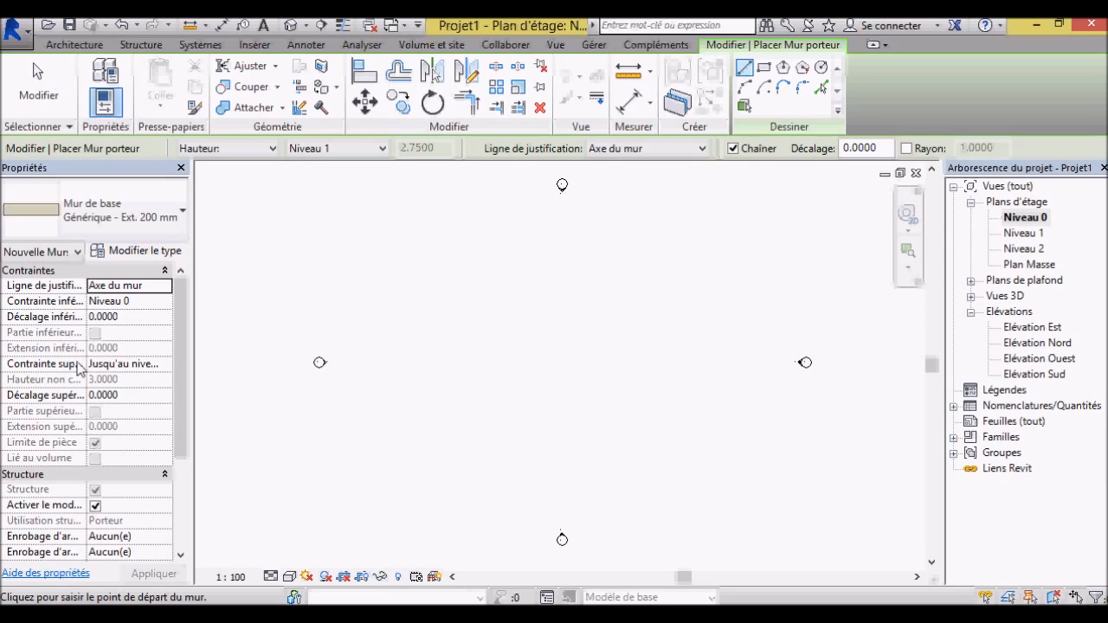
click(141, 364)
click(164, 366)
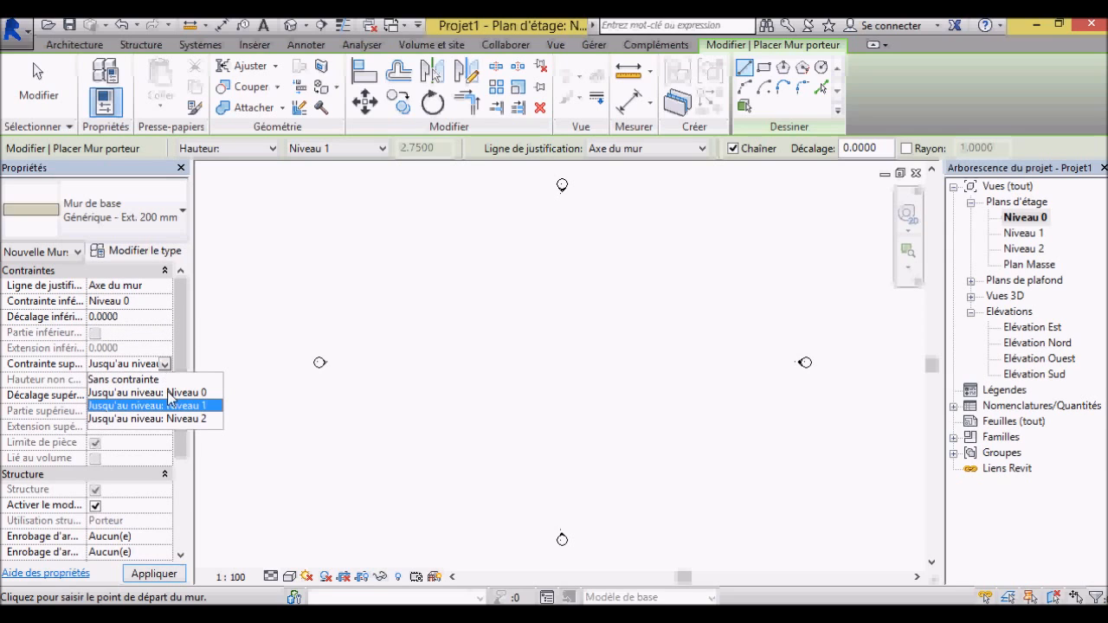
click(169, 403)
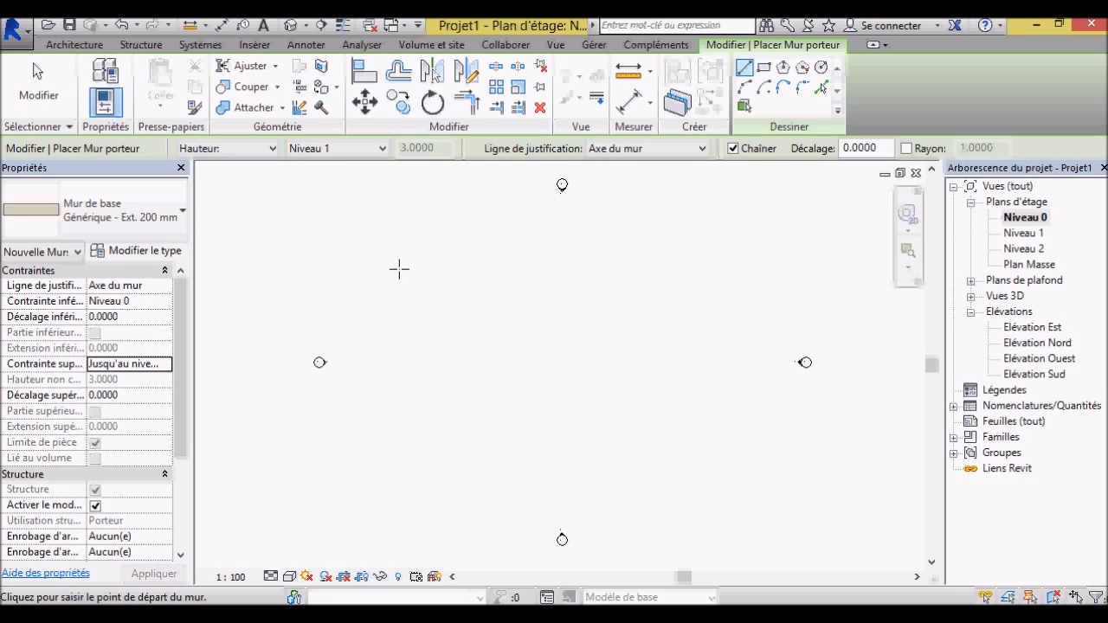
- Choose the basic wall type Ext. Brique 22 + Isolant 10 for the new wall
click(110, 220)
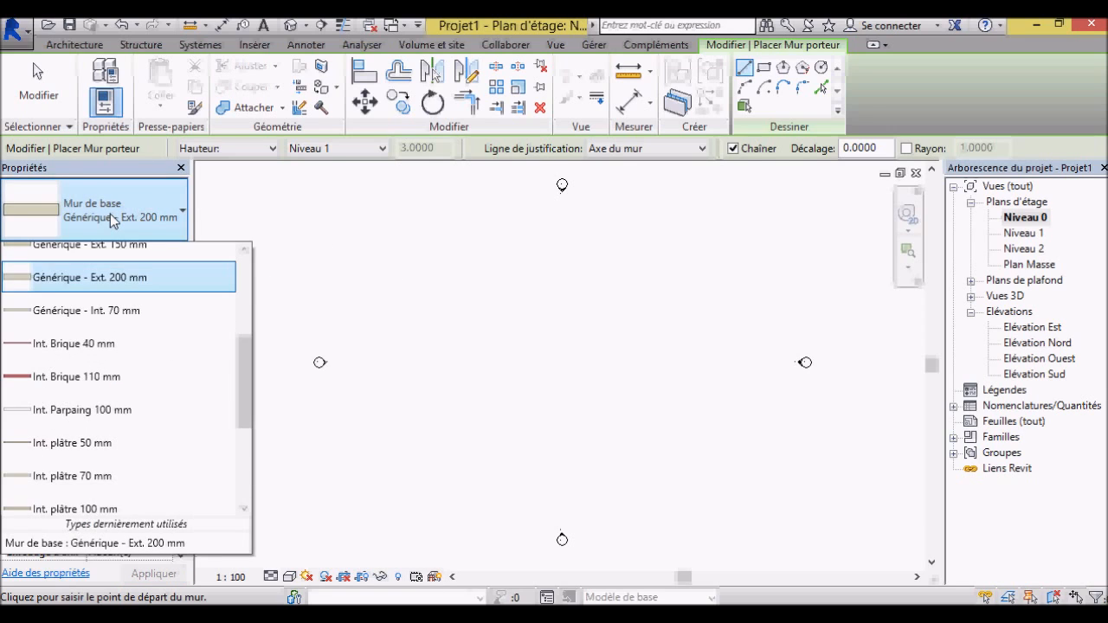
scroll(111, 300, up, 5)
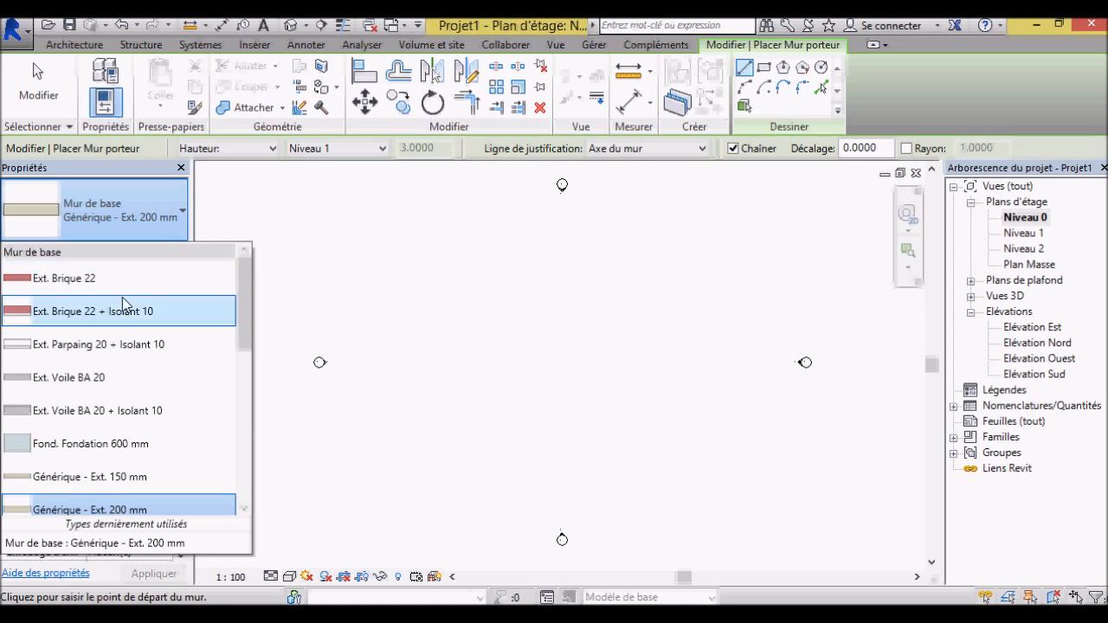
click(128, 313)
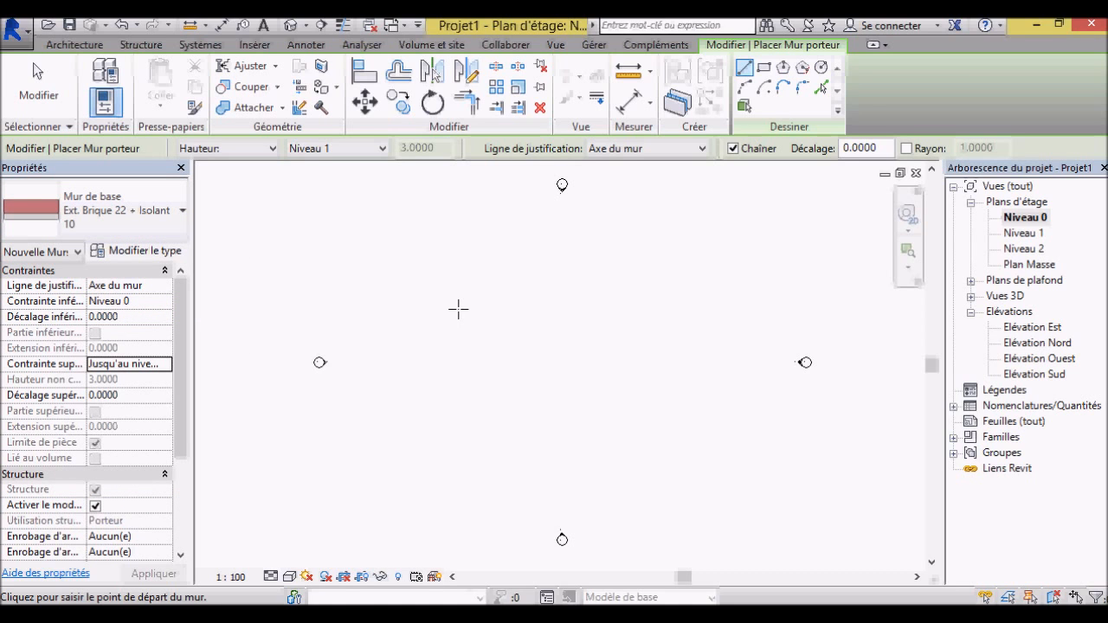
- Draw a 20 m horizontal wall and, from its right end, a chained vertical wall about 10 m long downward, ending the wall command
click(461, 276)
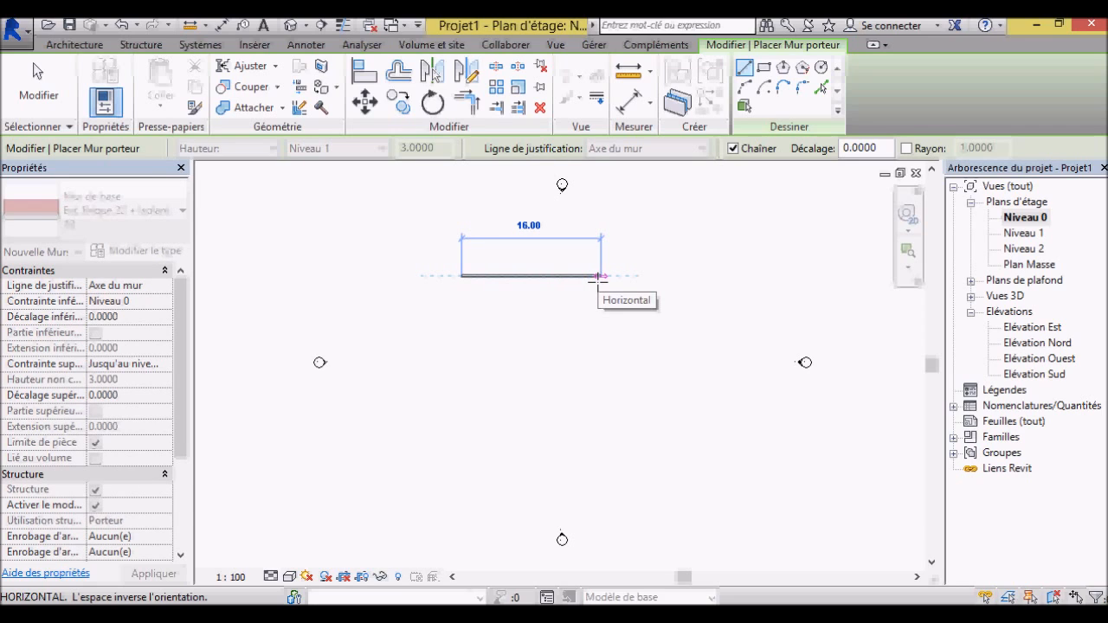
text(20)
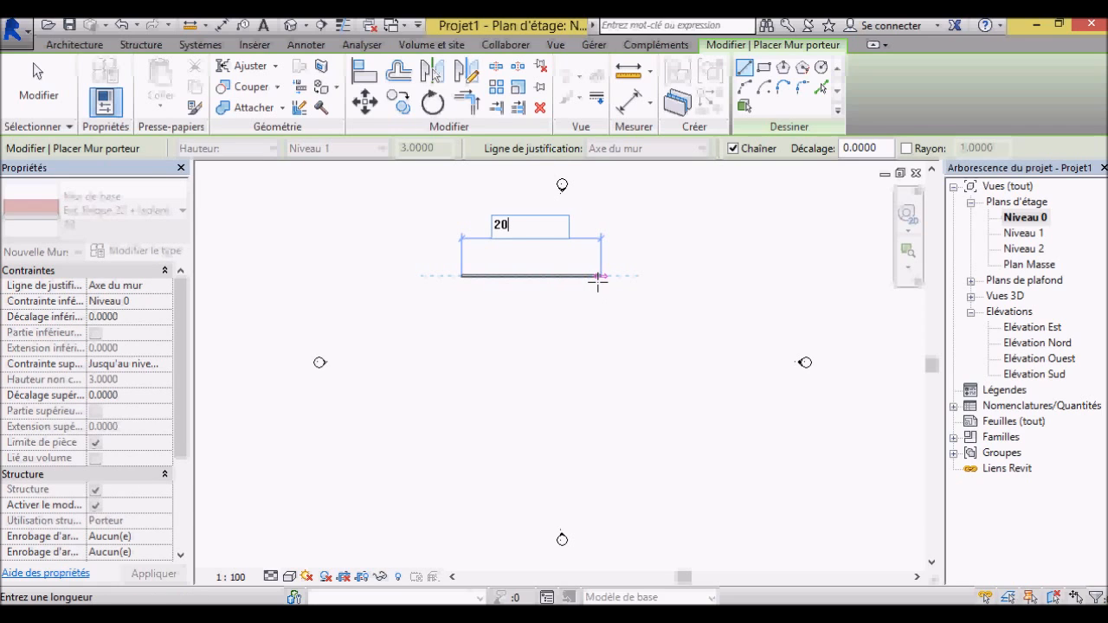
key(Return)
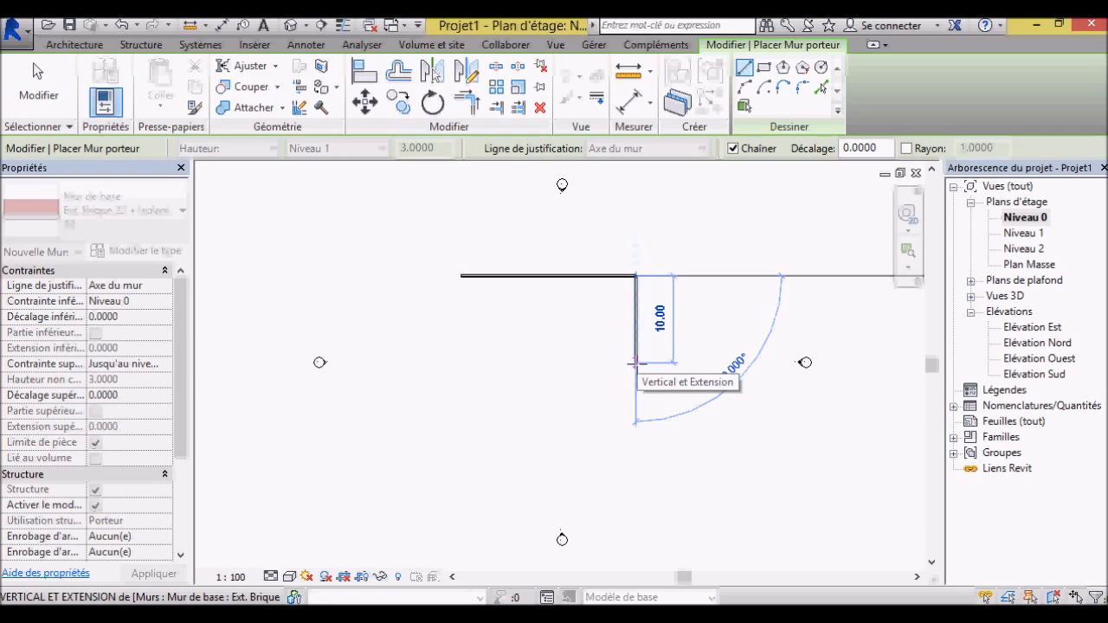
click(635, 362)
key(Escape)
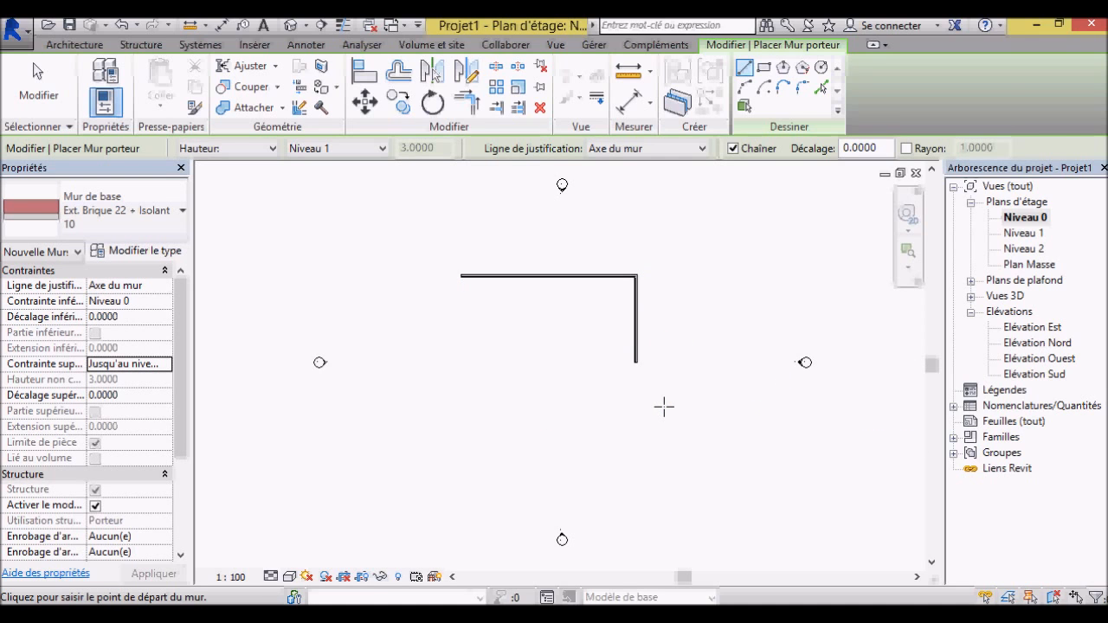
key(Escape)
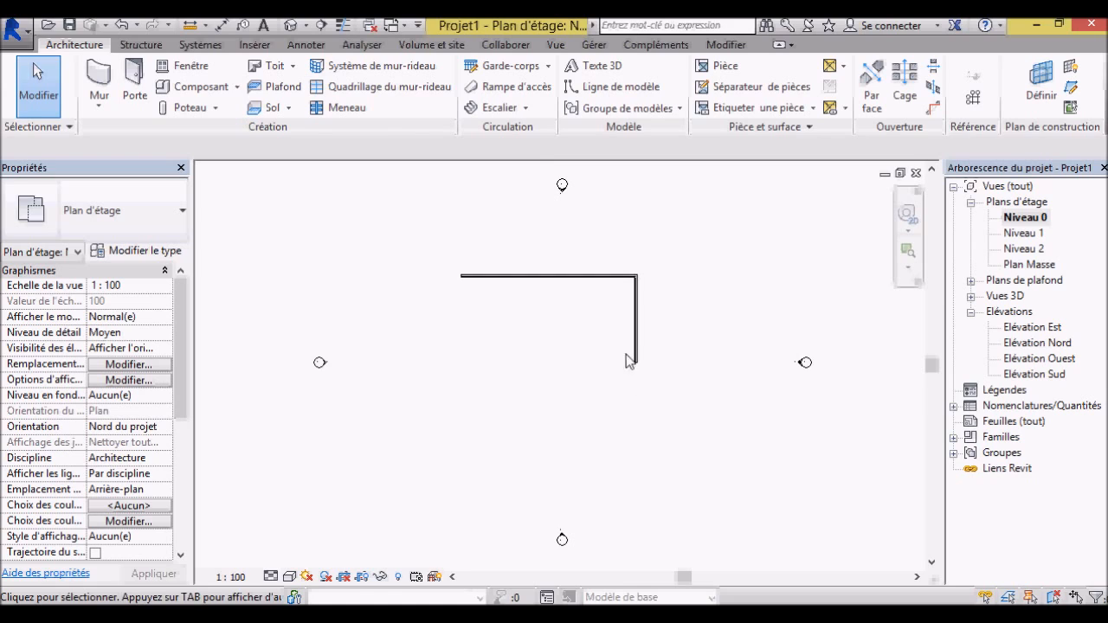
scroll(629, 359, up, 8)
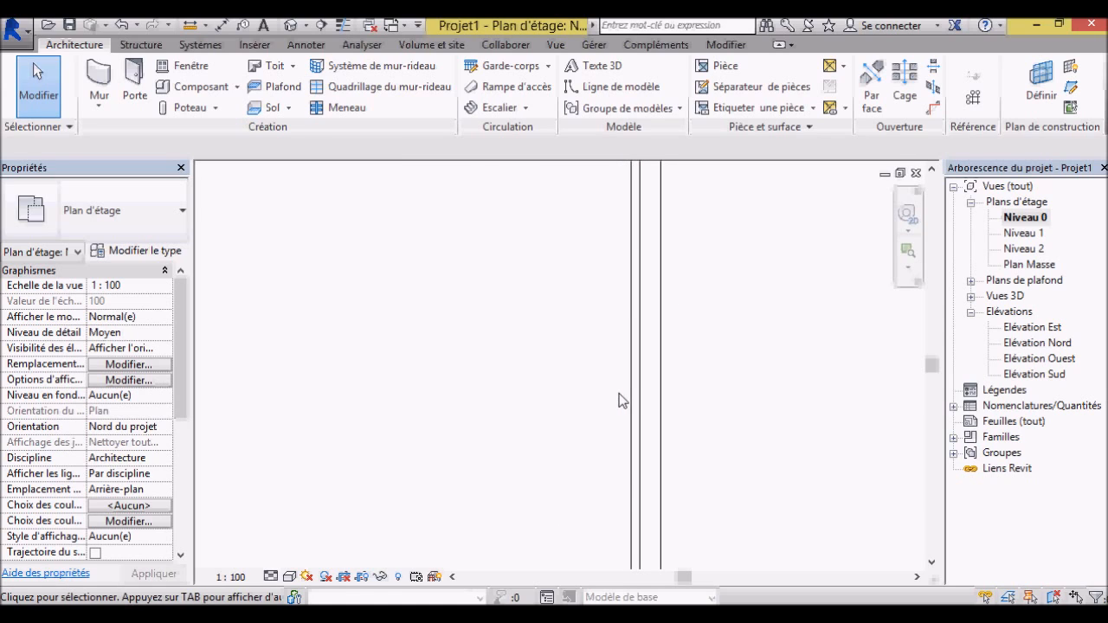
scroll(649, 259, down, 6)
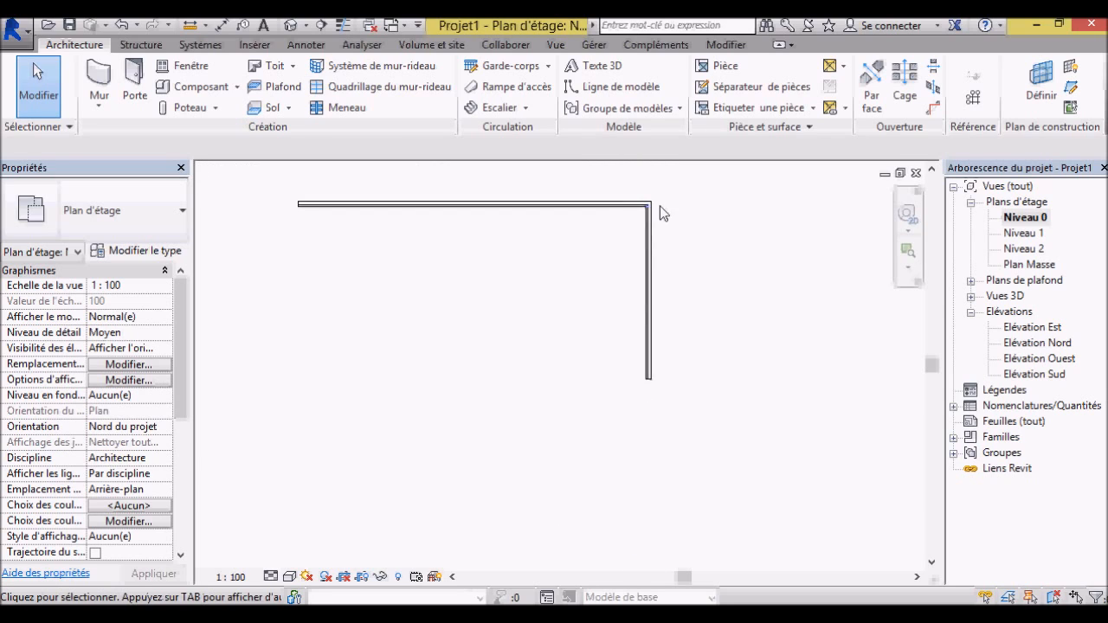
- Try a view scale of 1:20 on the Niveau 0 plan at the corner where the two walls meet
scroll(660, 213, up, 6)
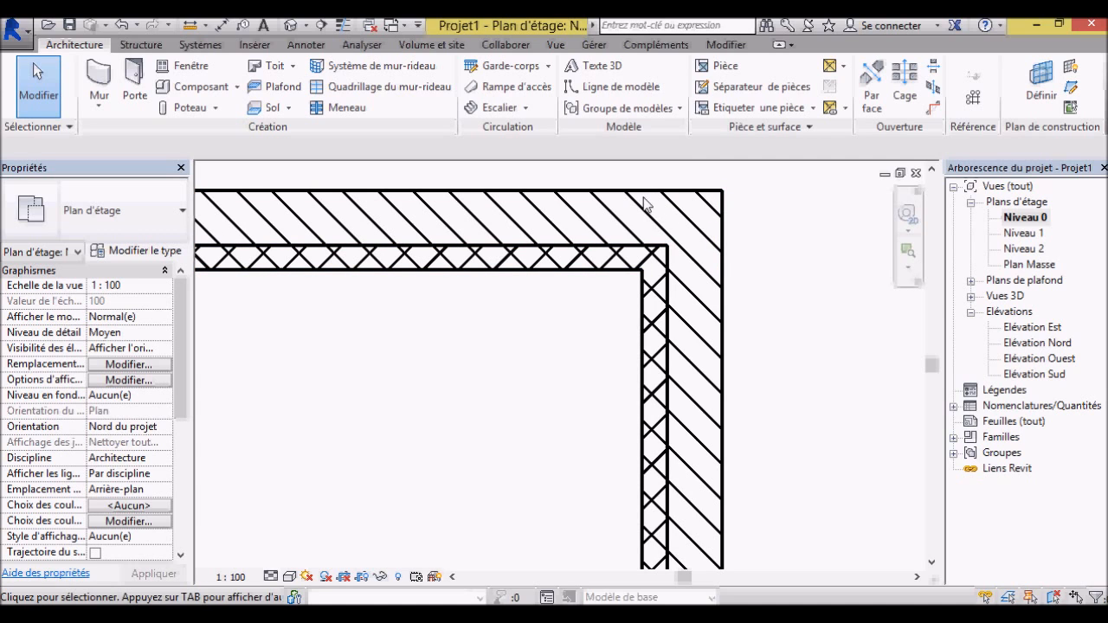
click(599, 258)
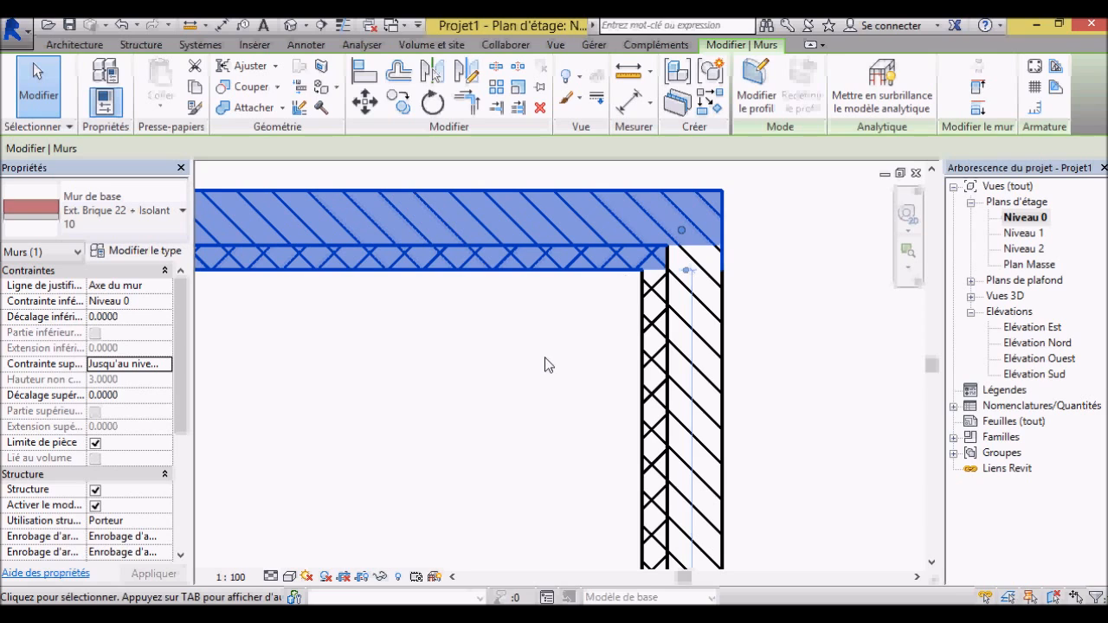
click(231, 580)
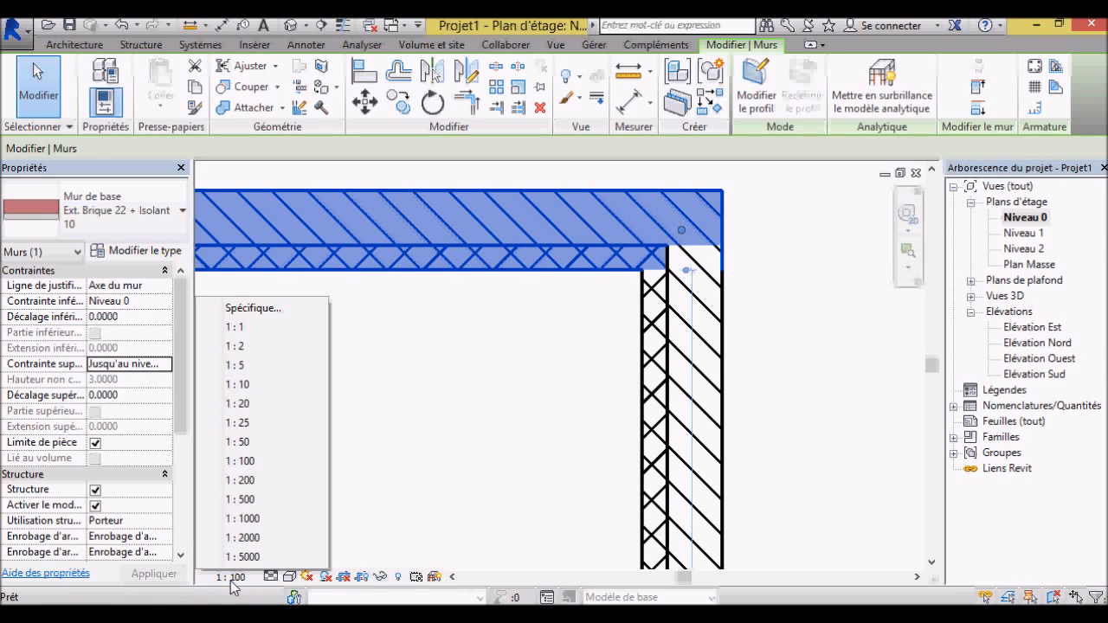
click(263, 406)
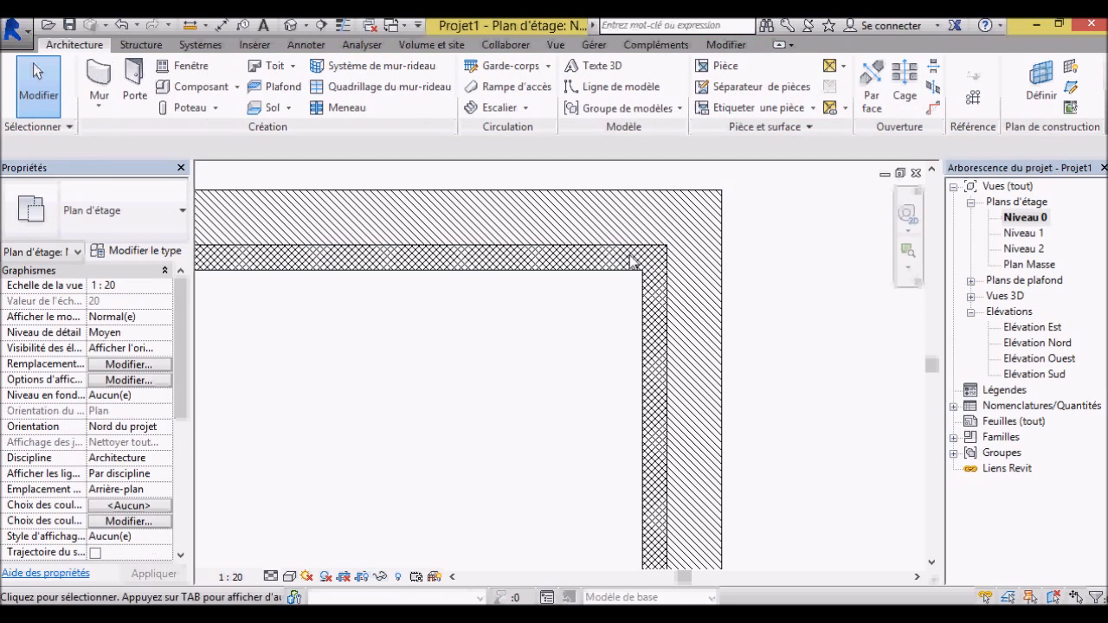
- Return the Niveau 0 plan's view scale to 1:100
click(231, 577)
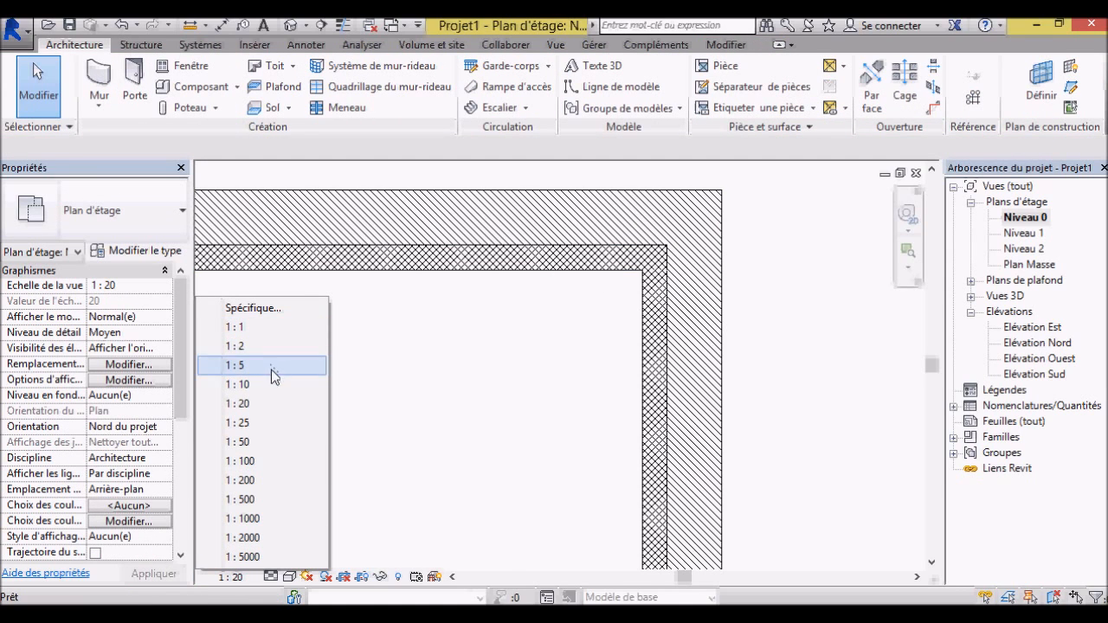
click(275, 460)
scroll(542, 329, down, 5)
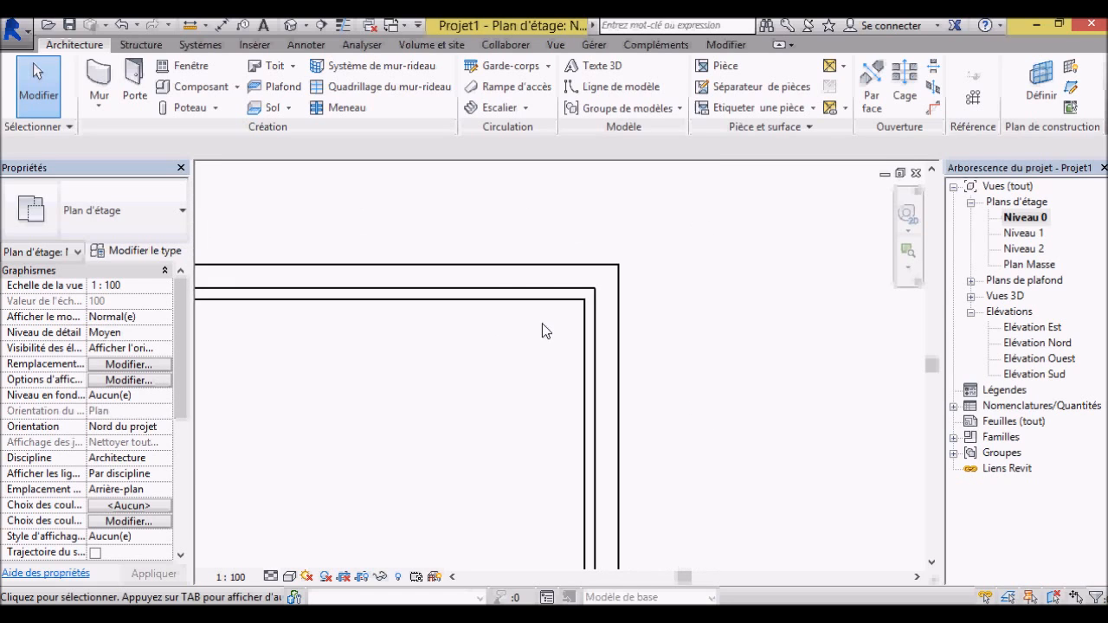
scroll(500, 356, up, 4)
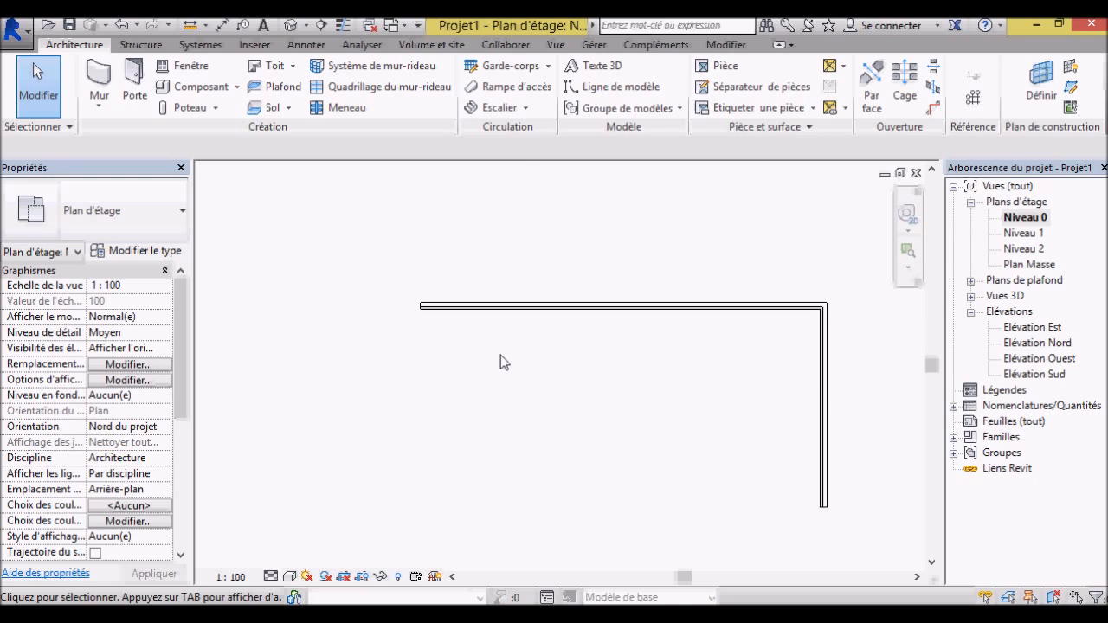
- Examine the two walls in the {3D} view and in the Elévation Est view
click(971, 296)
double_click(1013, 311)
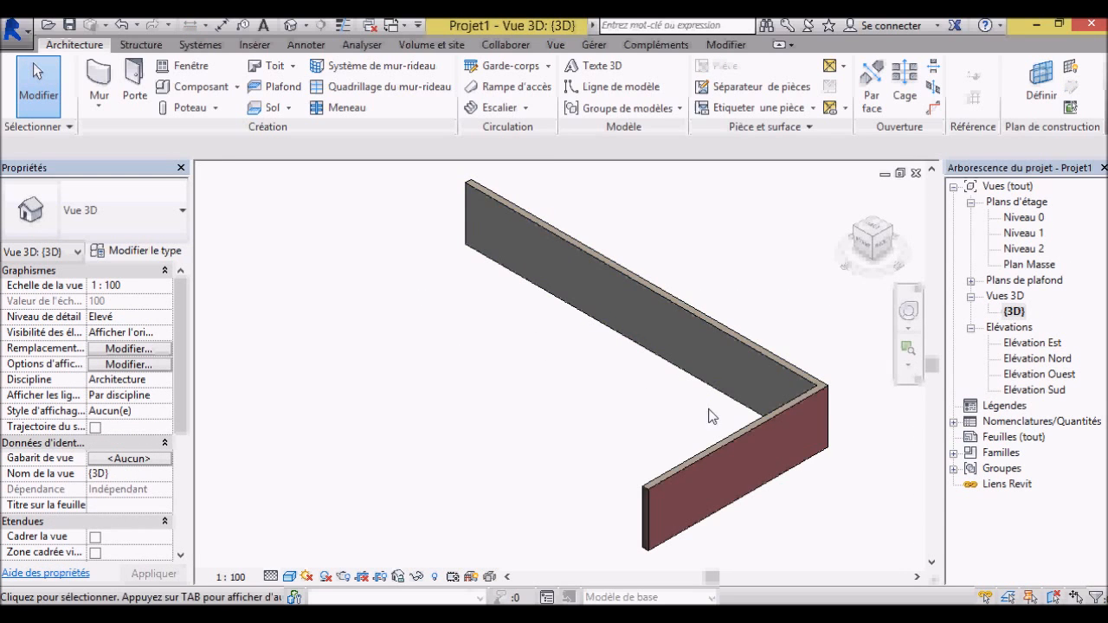
double_click(1026, 345)
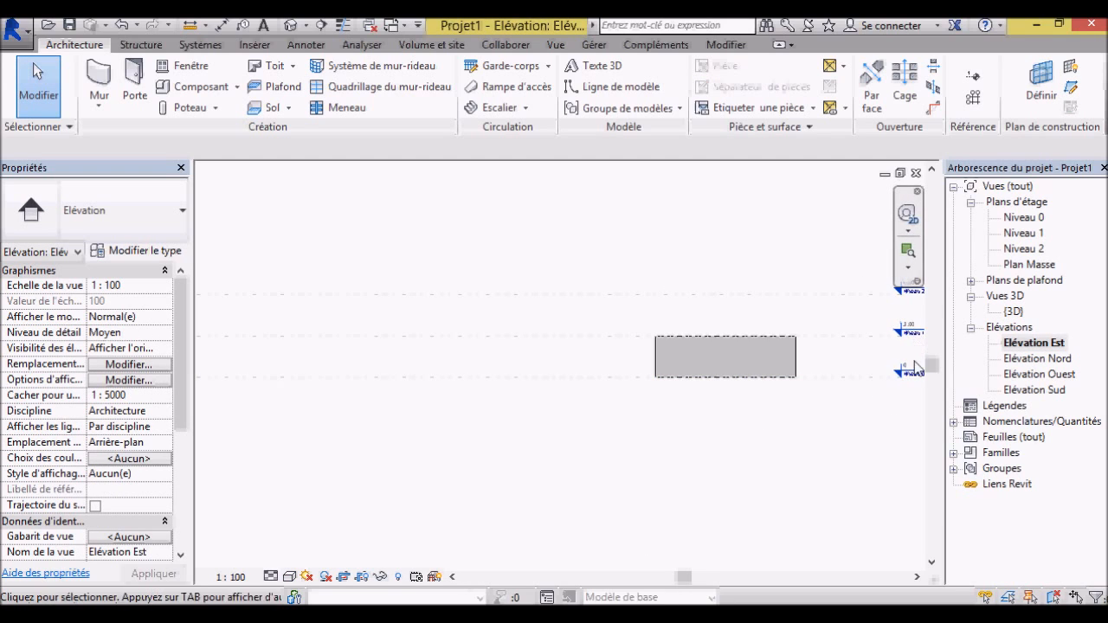
- Try raising the Niveau 1 level line to 4.80 in the east elevation, and undo the move
scroll(905, 337, up, 2)
drag(817, 339, 819, 289)
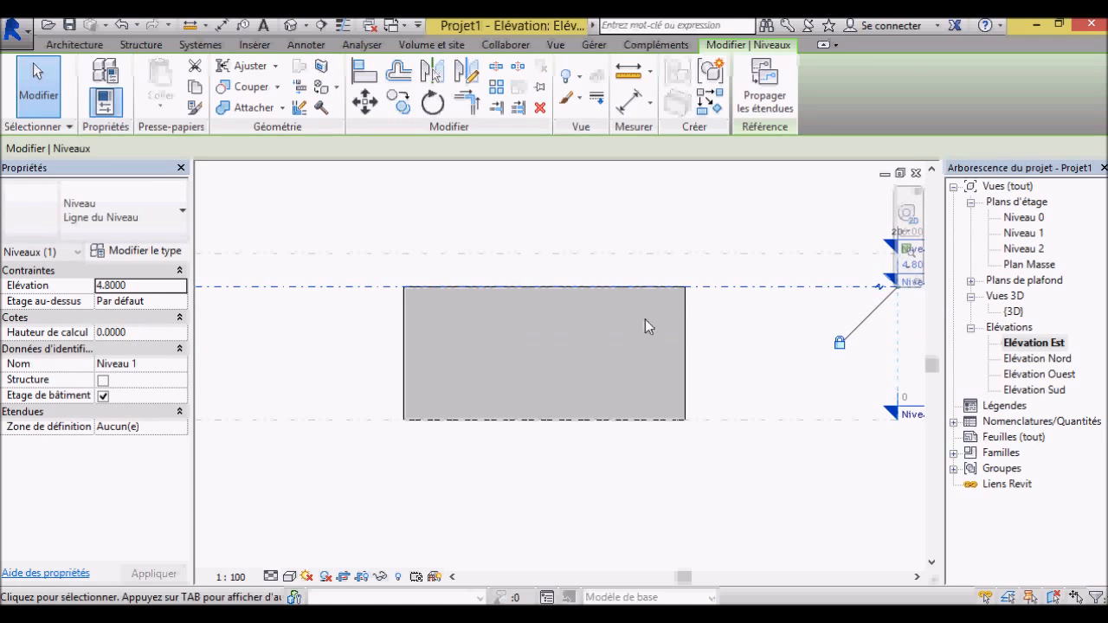
key(ctrl+z)
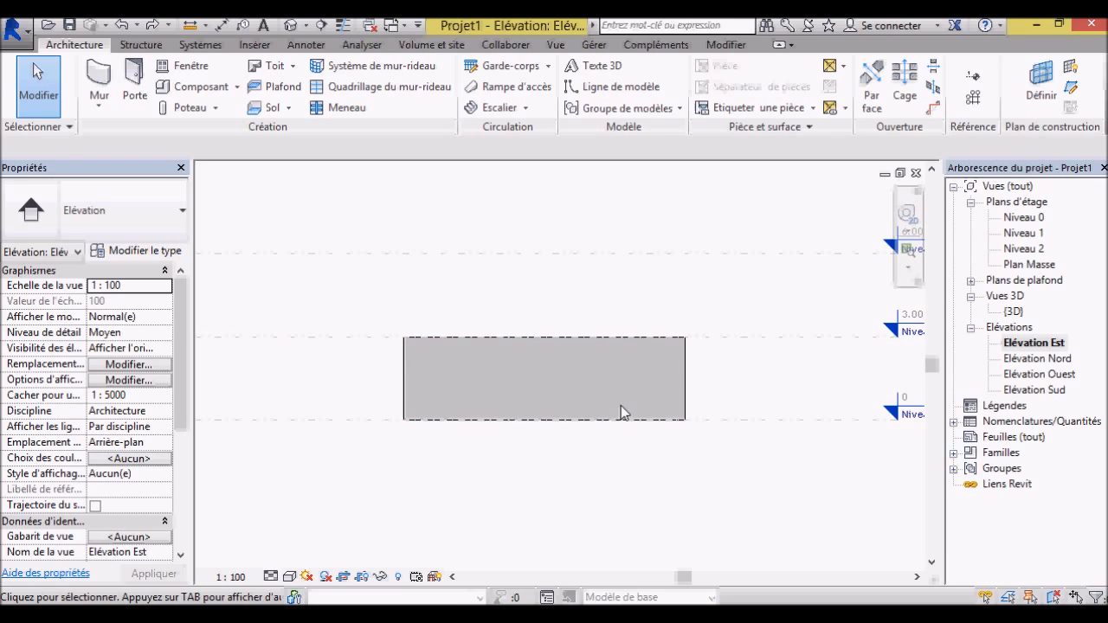
- Go back to the Niveau 0 floor plan and look over the two walls
double_click(1028, 219)
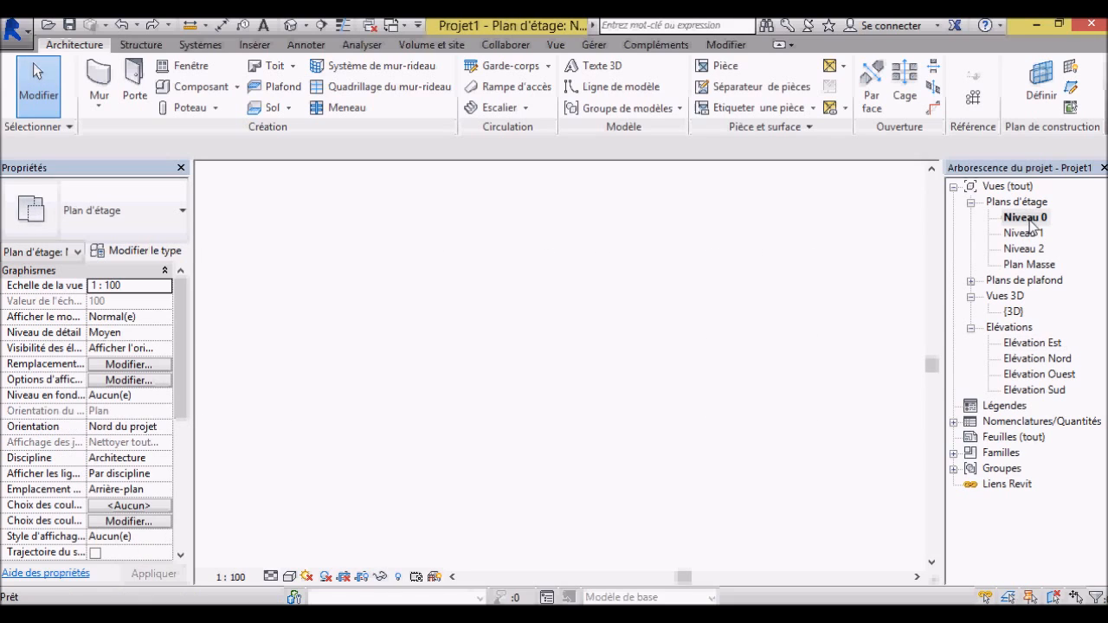
scroll(536, 389, down, 3)
scroll(649, 450, up, 2)
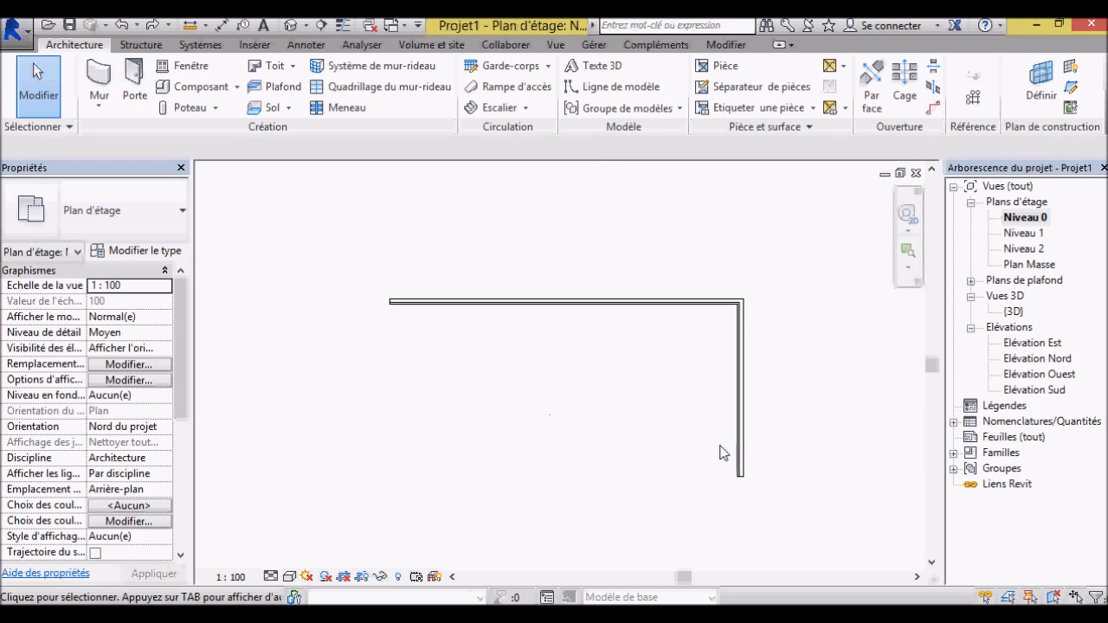
- In the Niveau 1 floor plan, draw a structural wall (Mur porteur) along the full length of the horizontal wall below
double_click(1025, 233)
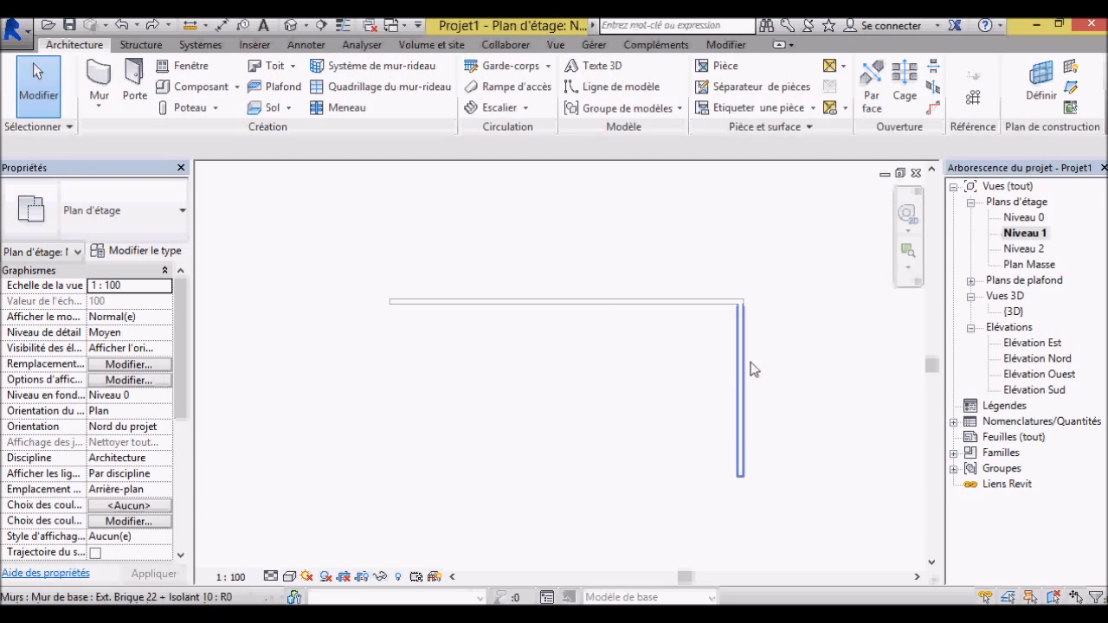
click(98, 104)
click(151, 195)
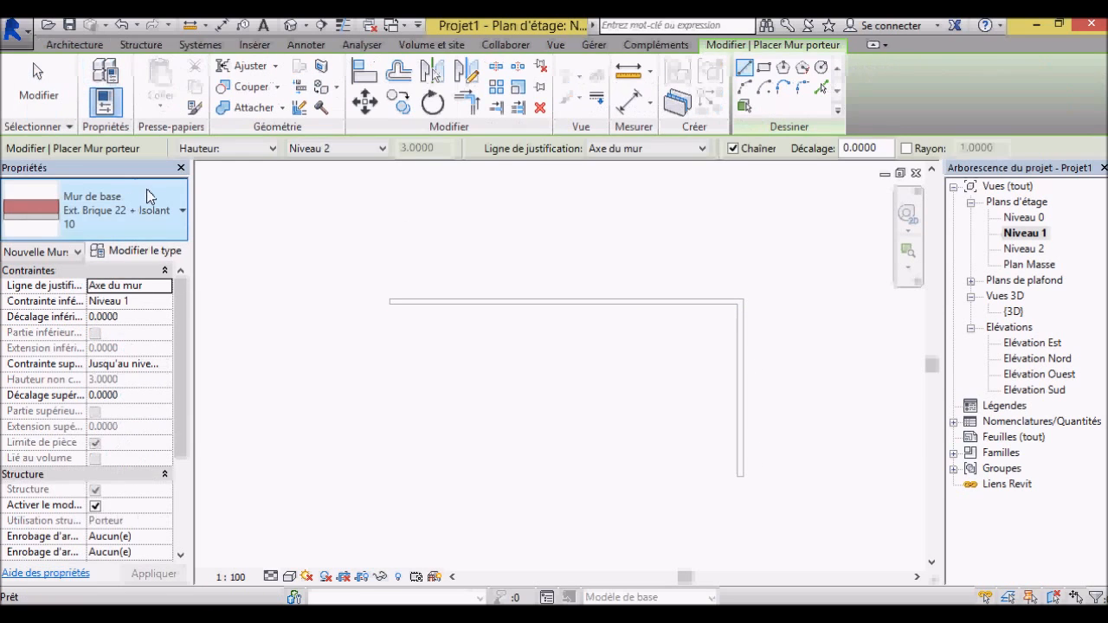
click(389, 301)
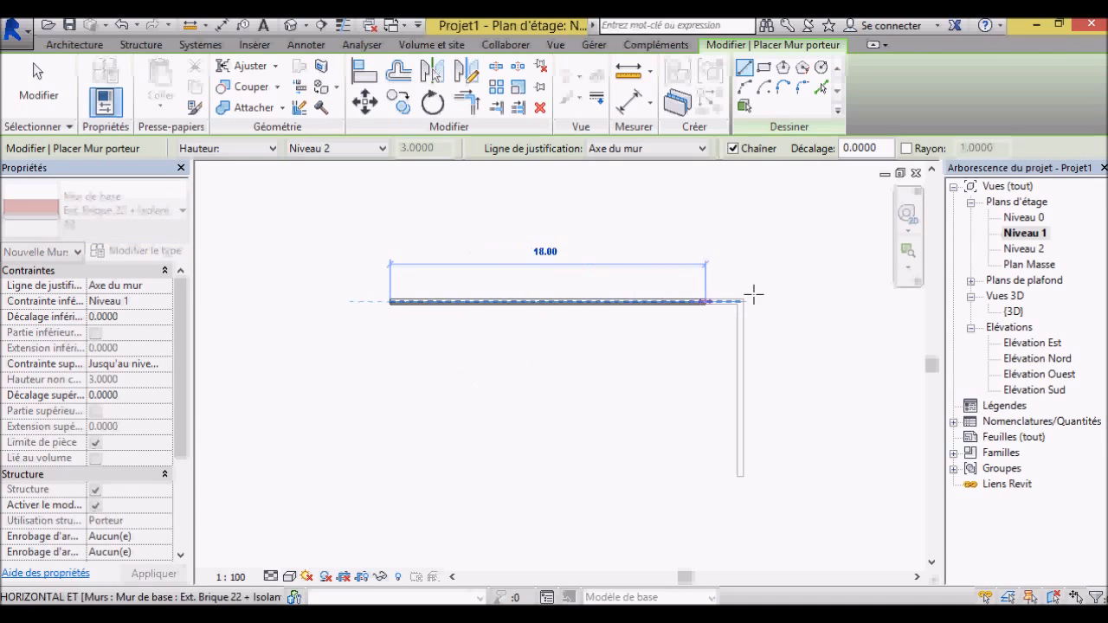
scroll(769, 294, up, 5)
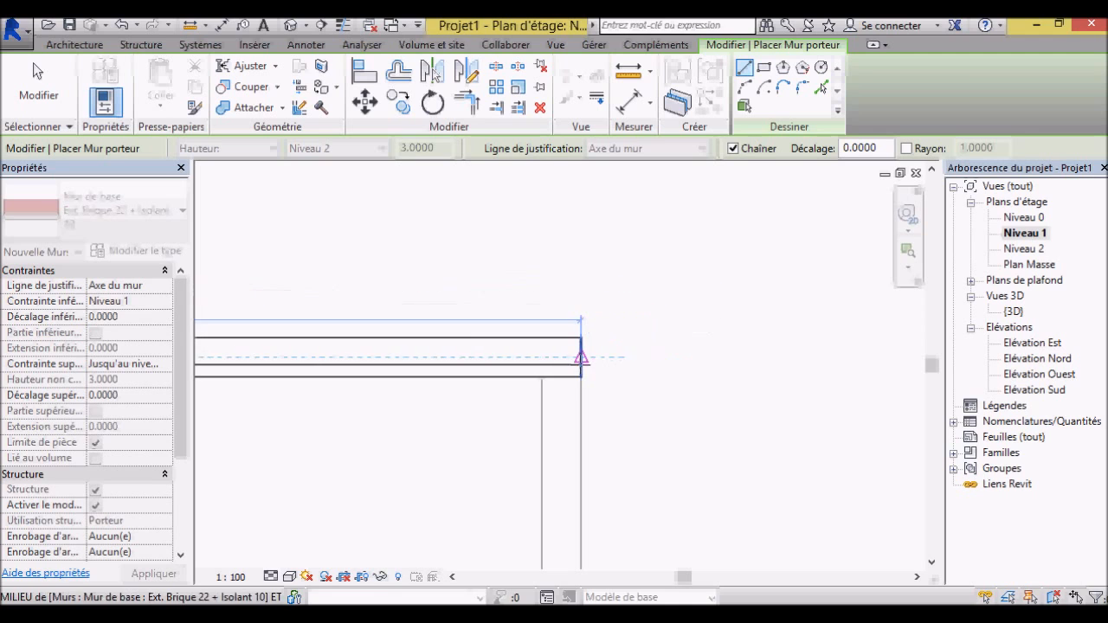
scroll(727, 387, down, 6)
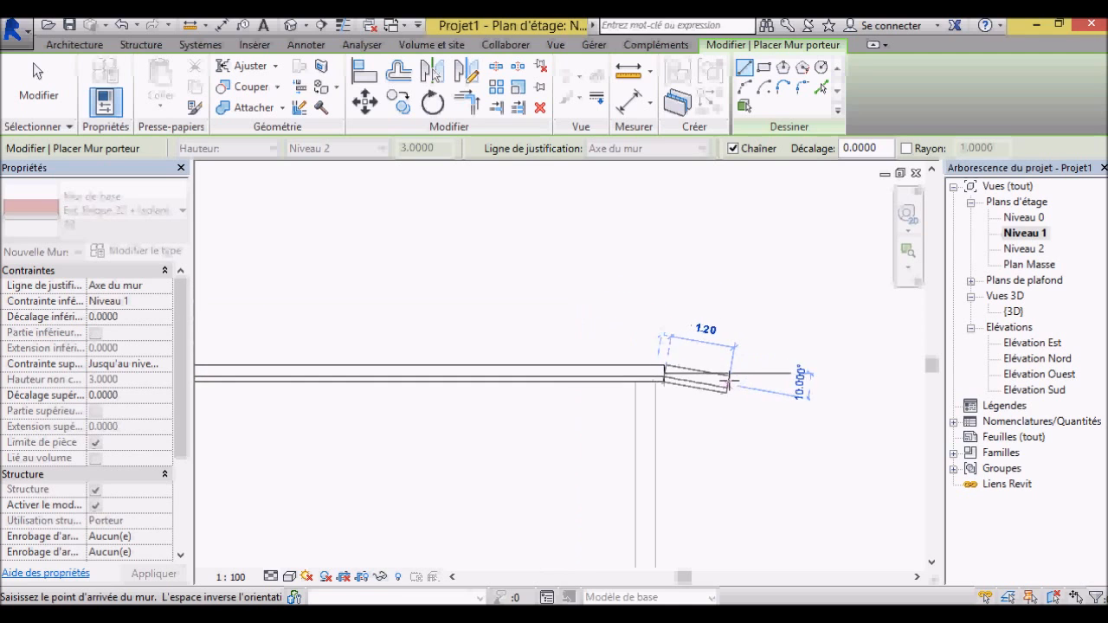
key(Escape)
key(Escape)
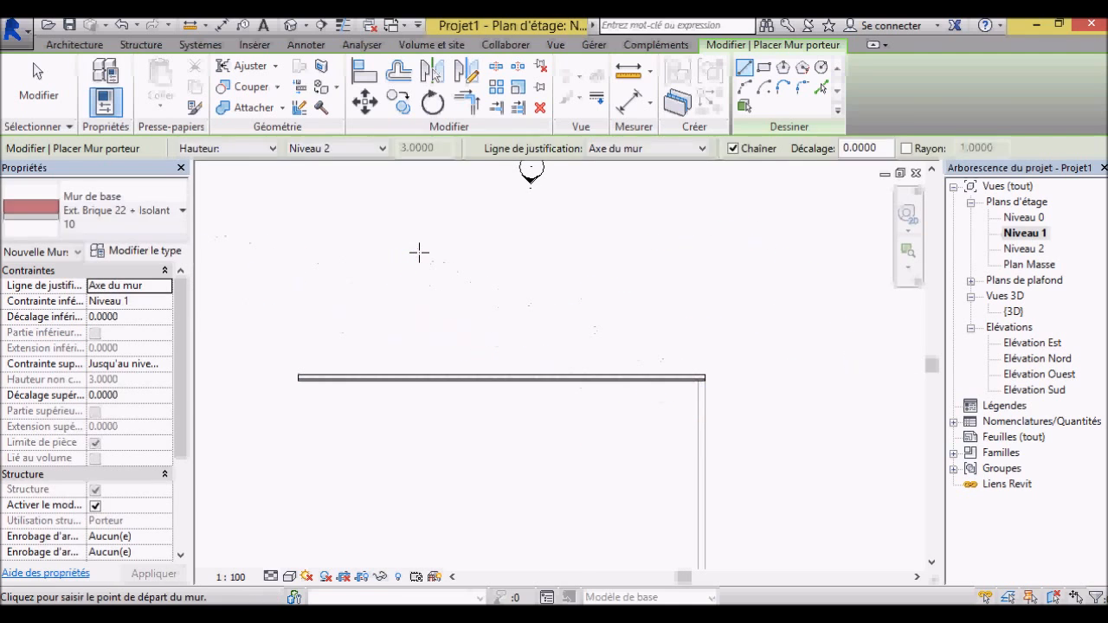
- Inspect the stacked walls in the {3D} view and compare the Niveau 1 and Niveau 0 floor plans
double_click(1013, 311)
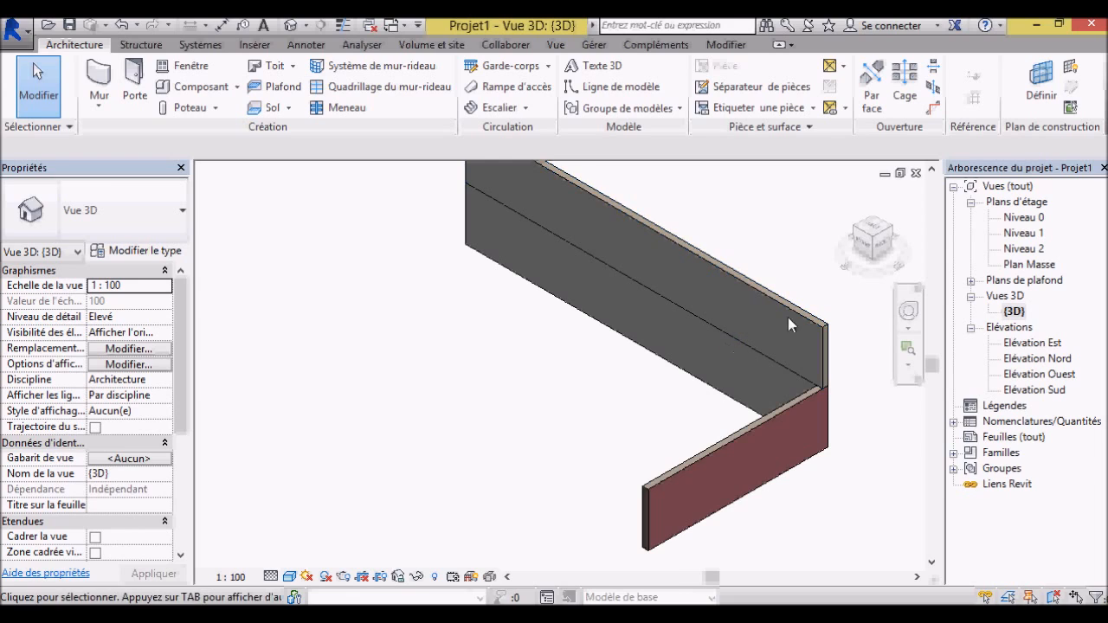
double_click(1022, 217)
double_click(1023, 234)
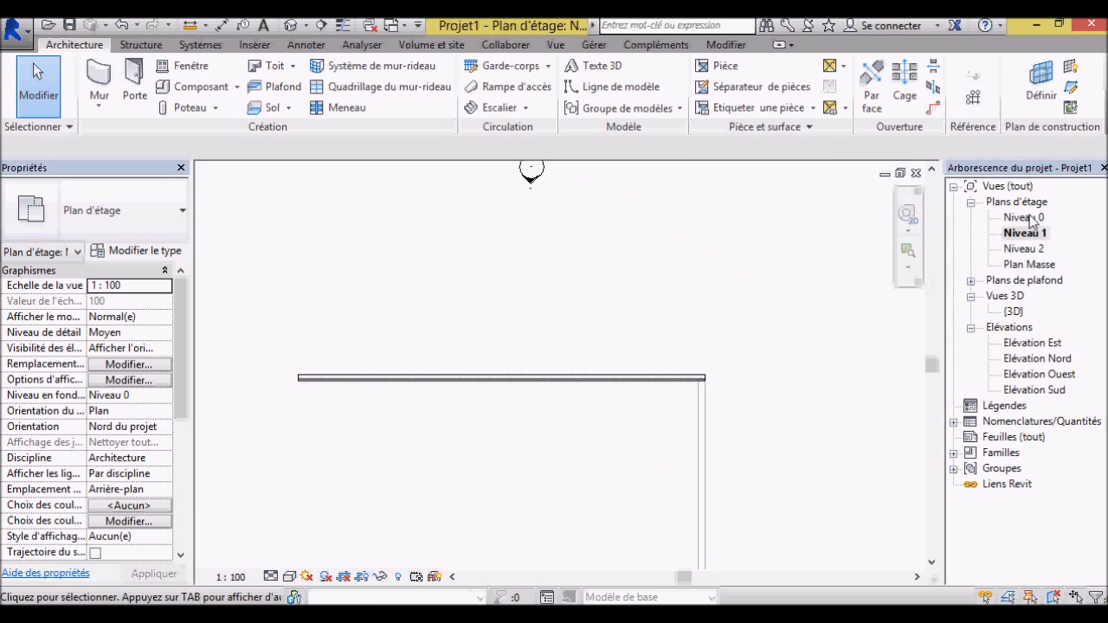
double_click(1029, 218)
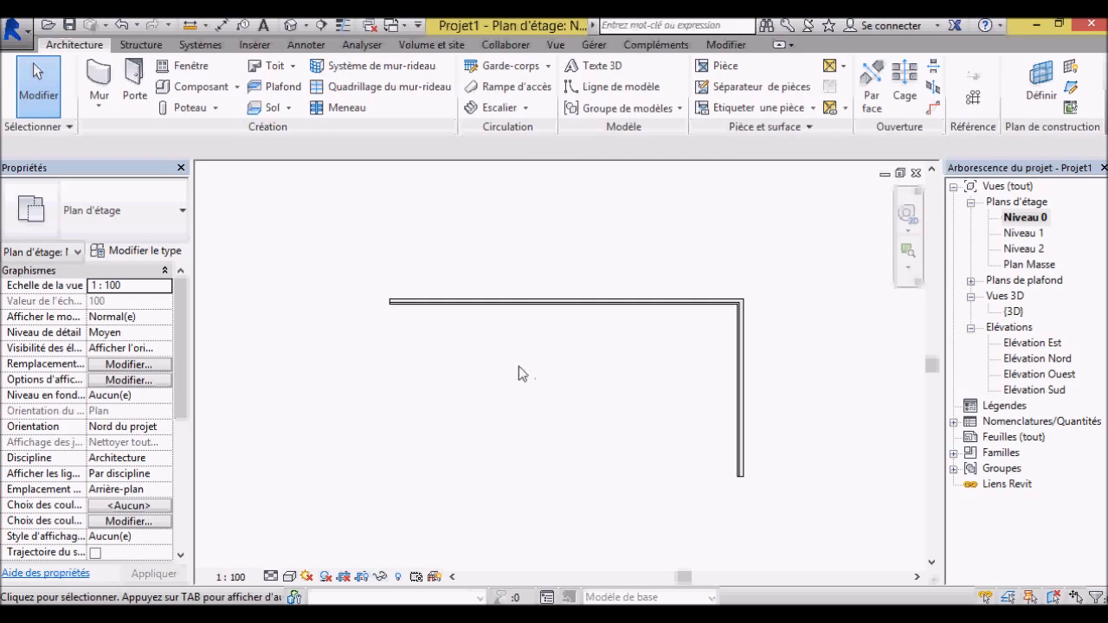
- Draw a separate 1.50 m horizontal structural wall (Mur porteur) below the long horizontal wall in the Niveau 0 plan
scroll(525, 370, up, 2)
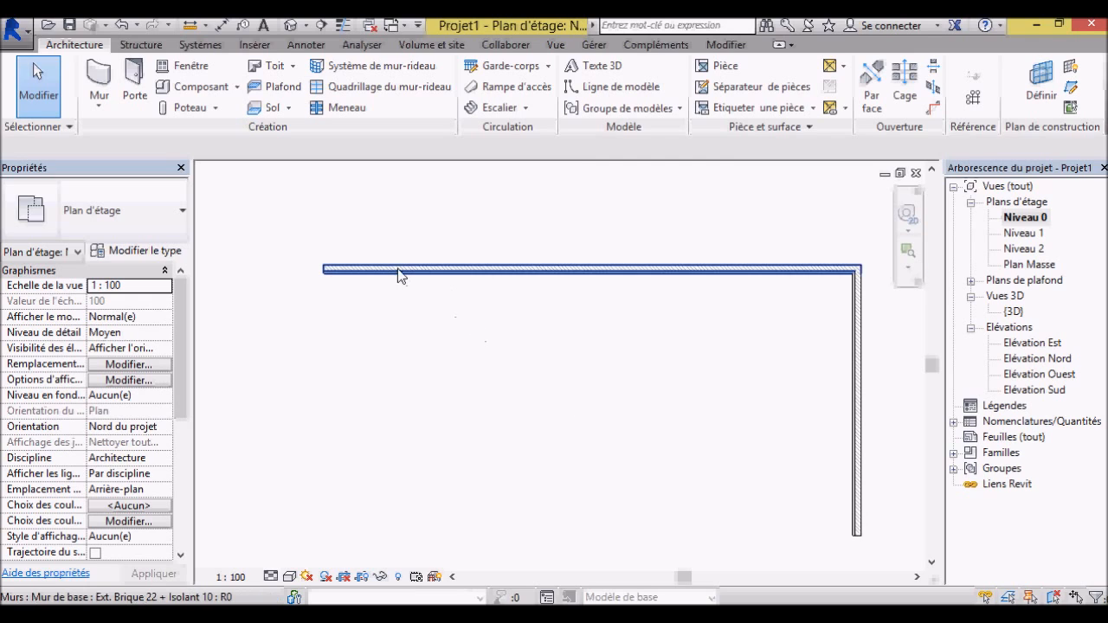
scroll(401, 271, up, 2)
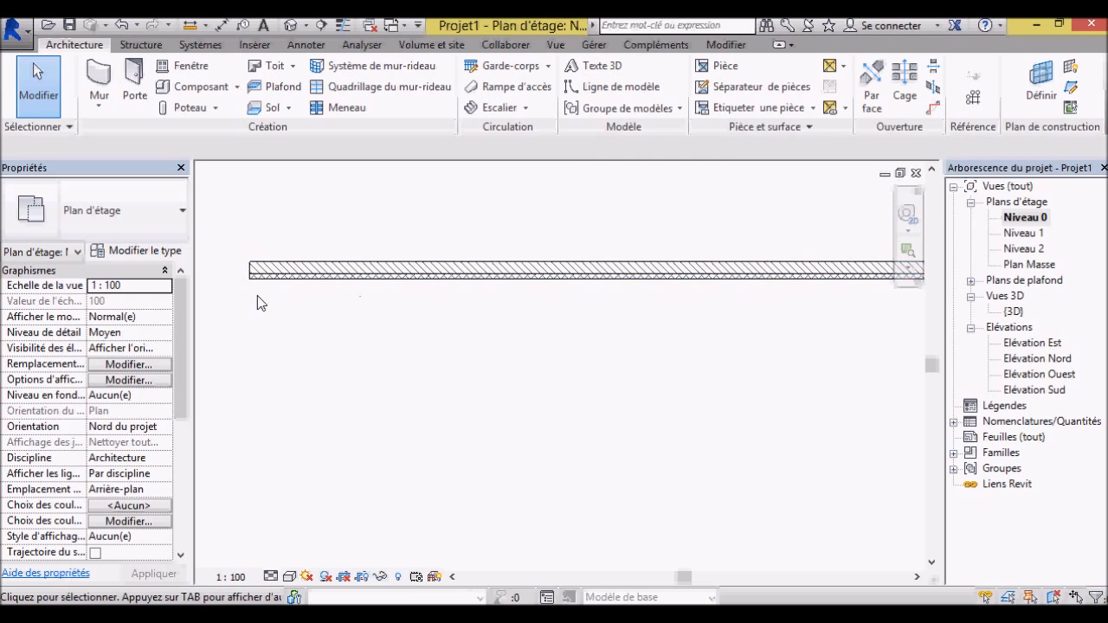
scroll(257, 302, down, 2)
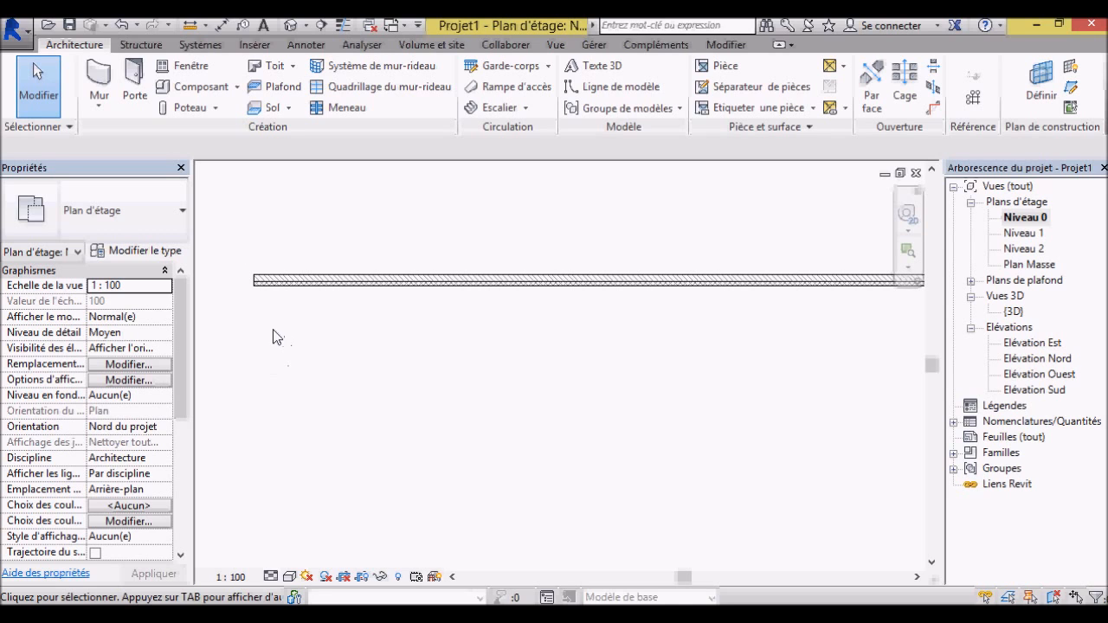
scroll(257, 346, up, 2)
click(104, 97)
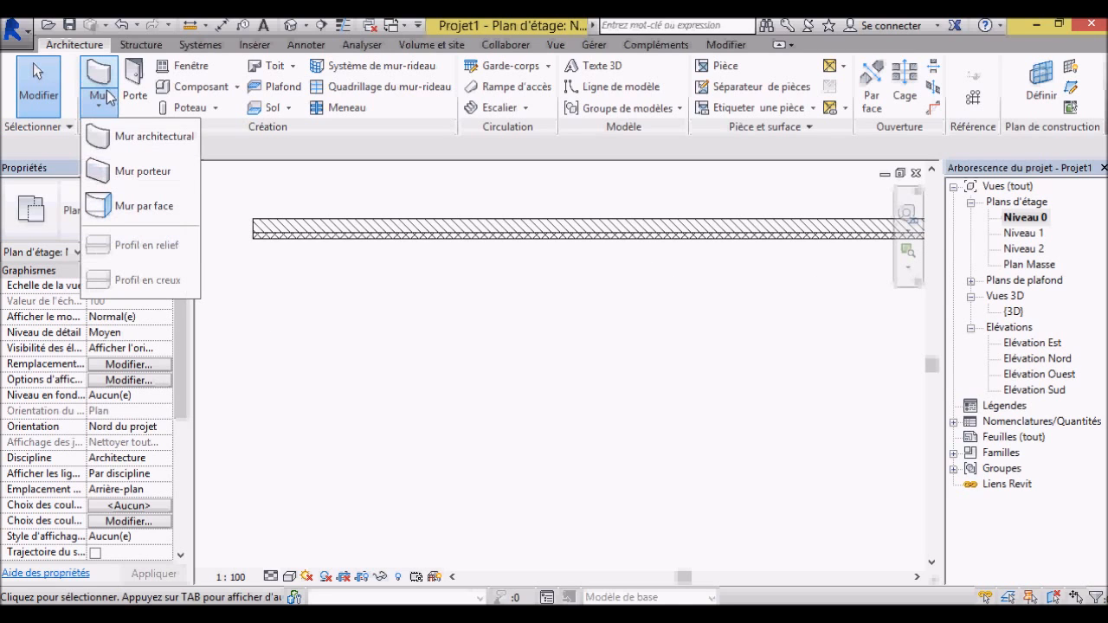
click(141, 172)
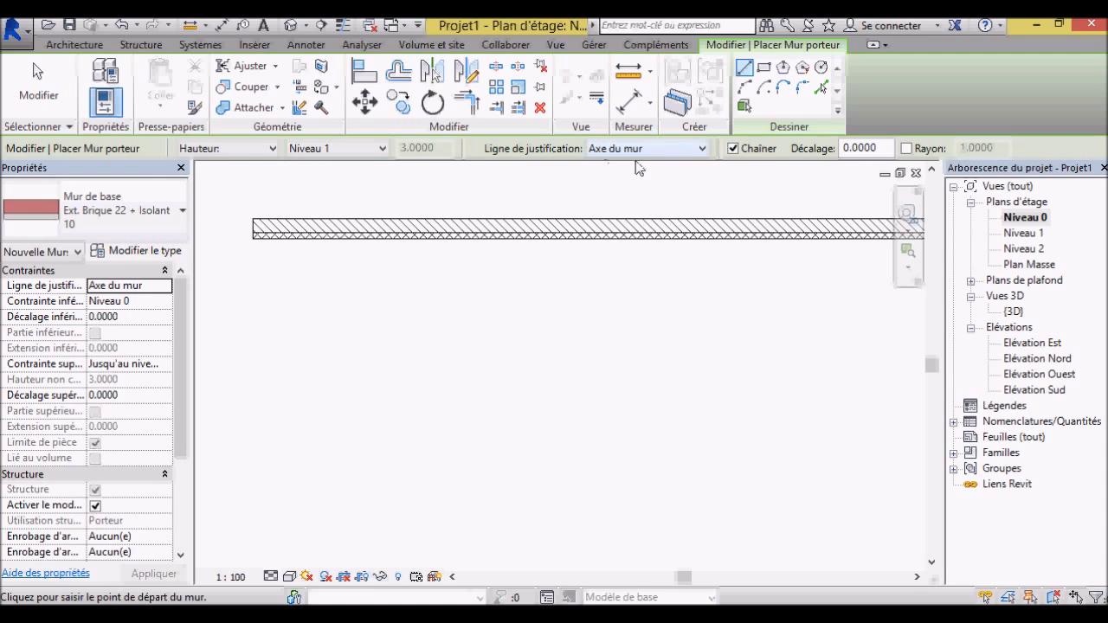
click(453, 376)
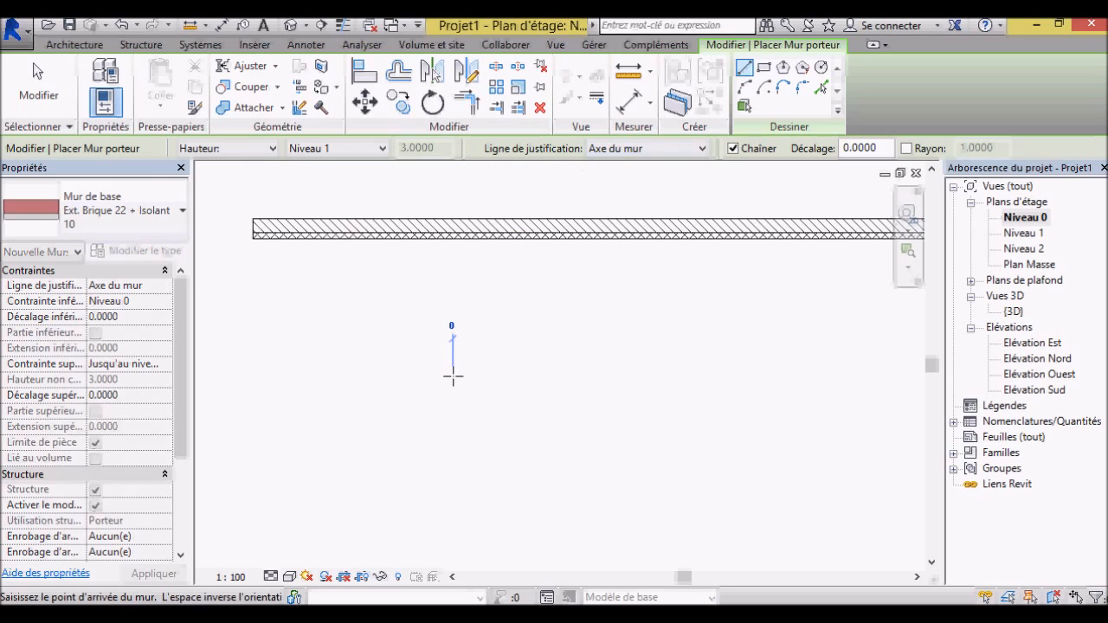
scroll(588, 376, up, 5)
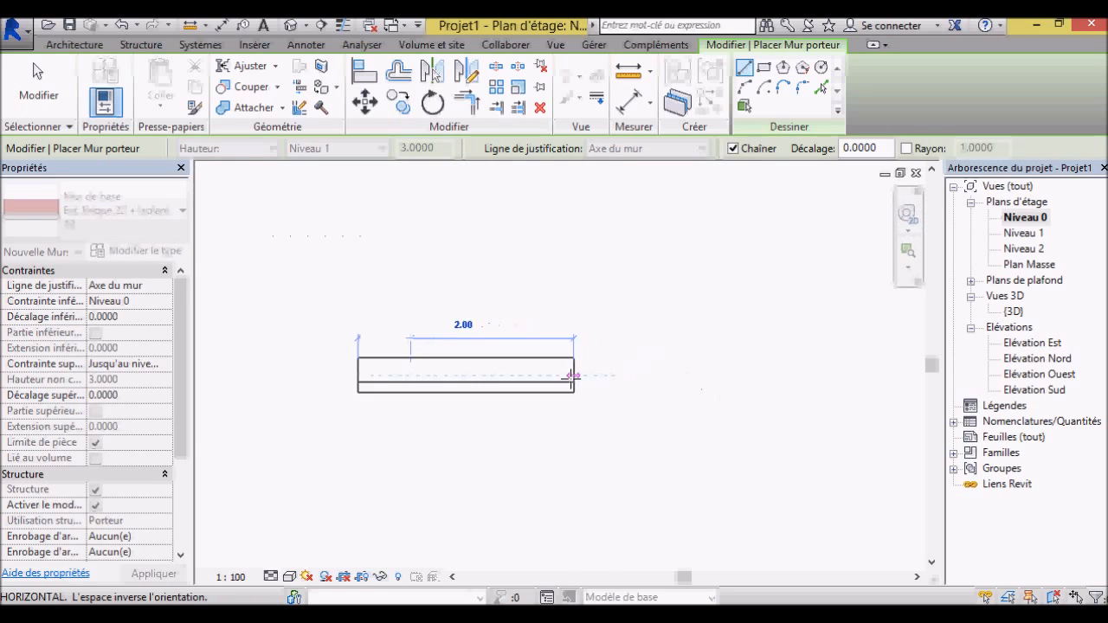
scroll(594, 373, down, 3)
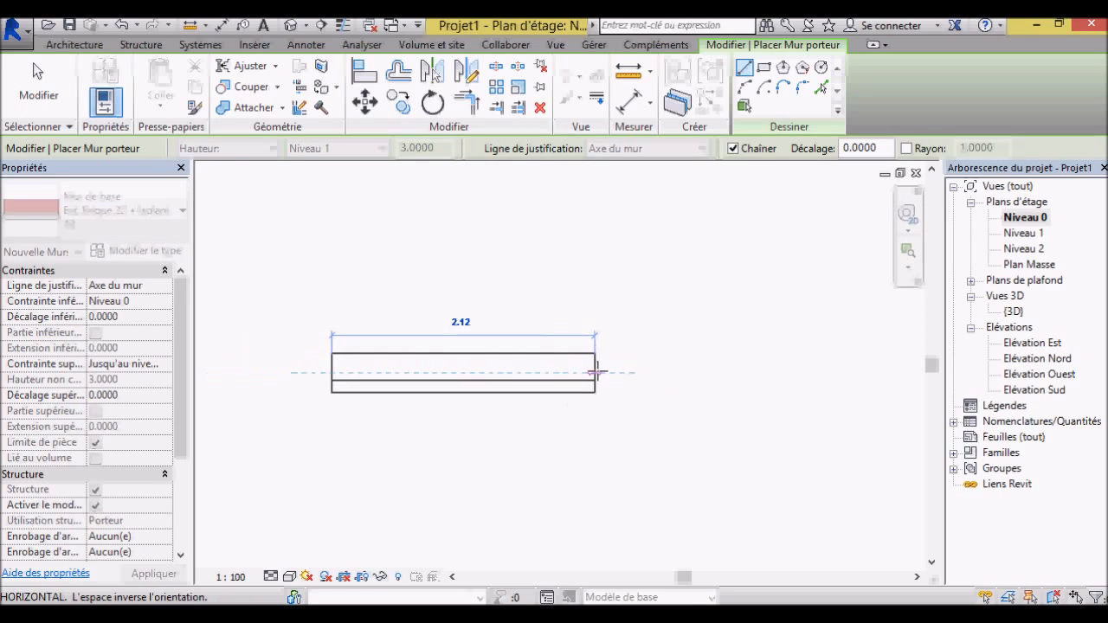
scroll(476, 378, up, 1)
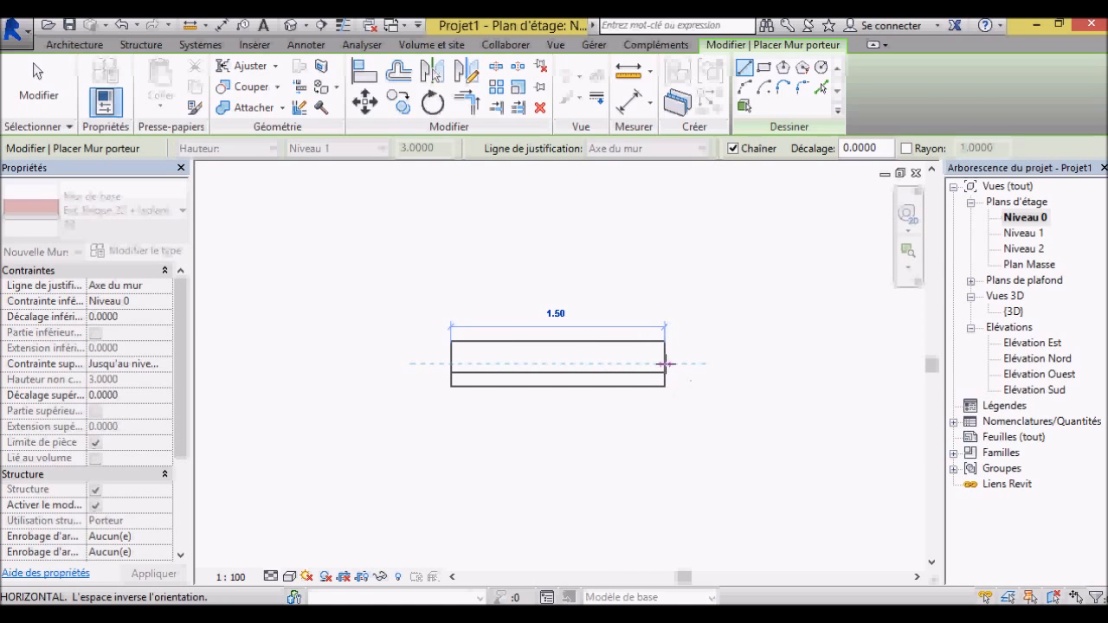
click(664, 364)
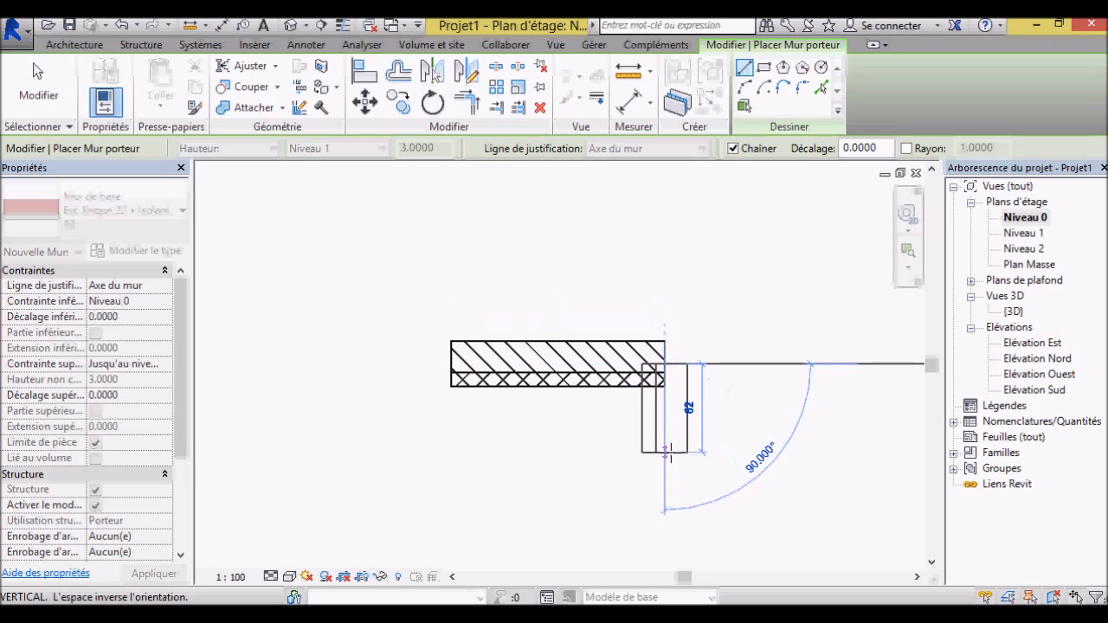
key(Escape)
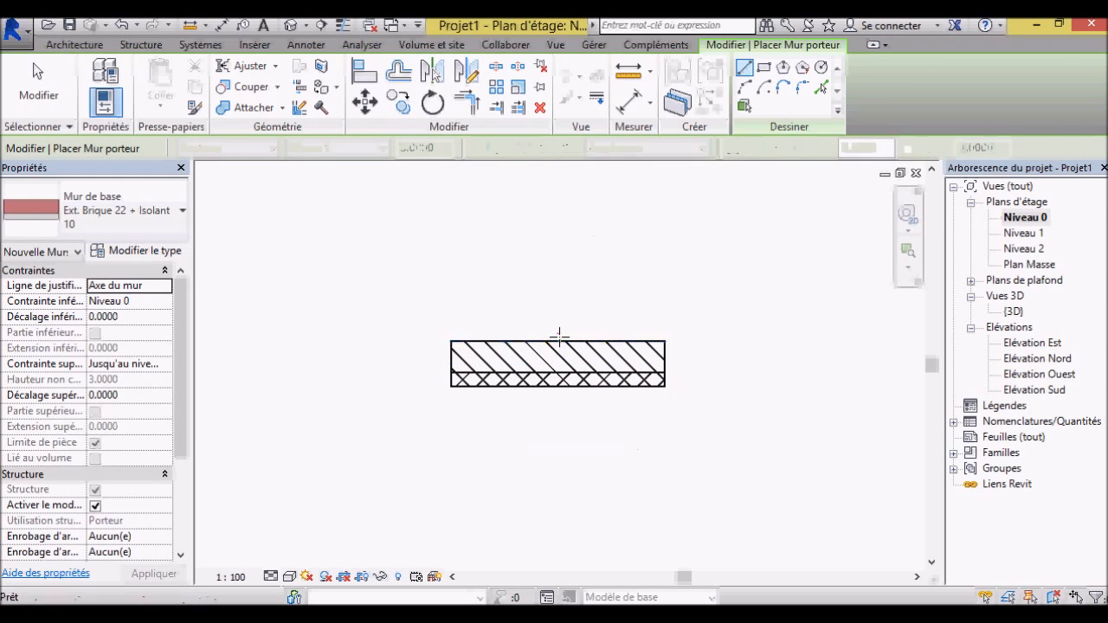
key(Escape)
- Flip the orientation of the short 1.50 m wall so its insulation layer faces upward in plan
click(558, 344)
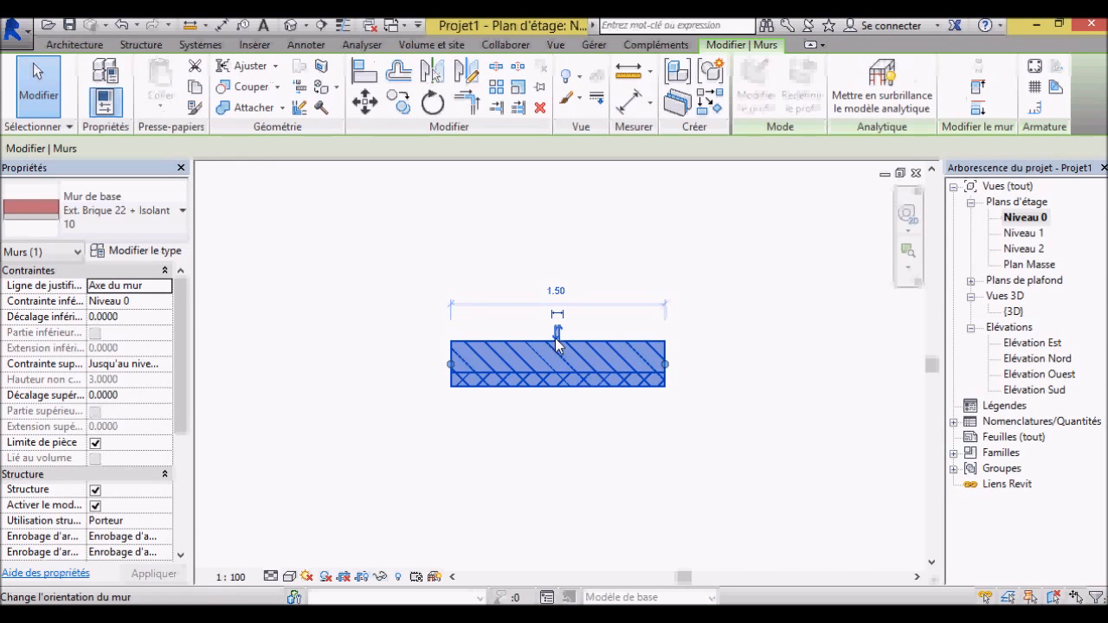
click(557, 332)
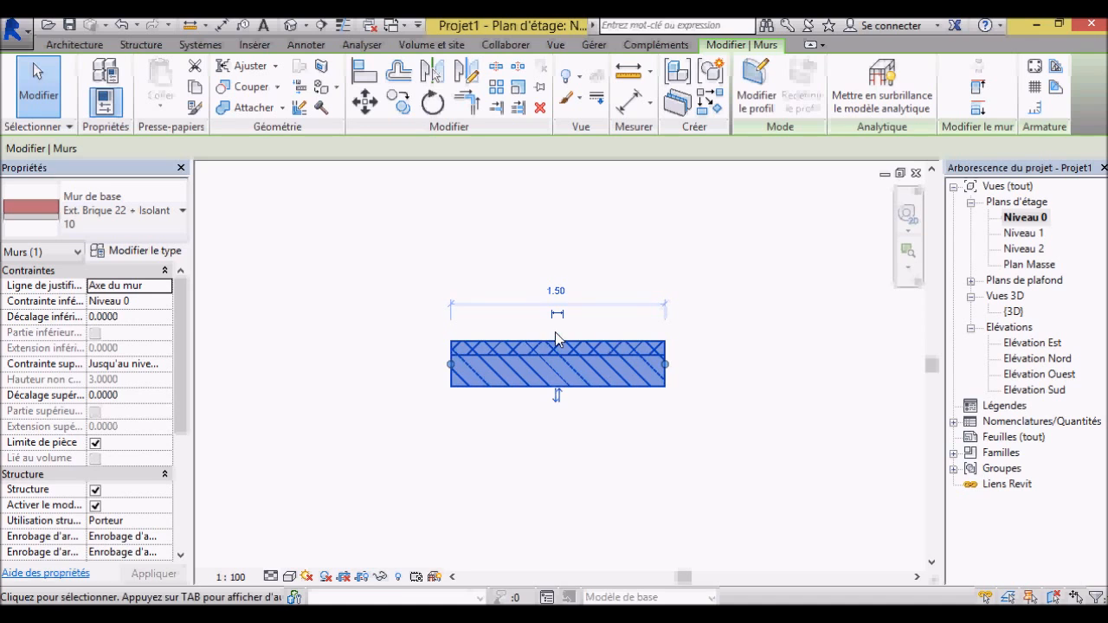
- Flip the short 1.50 m wall again so its insulation layer faces downward in plan
click(557, 394)
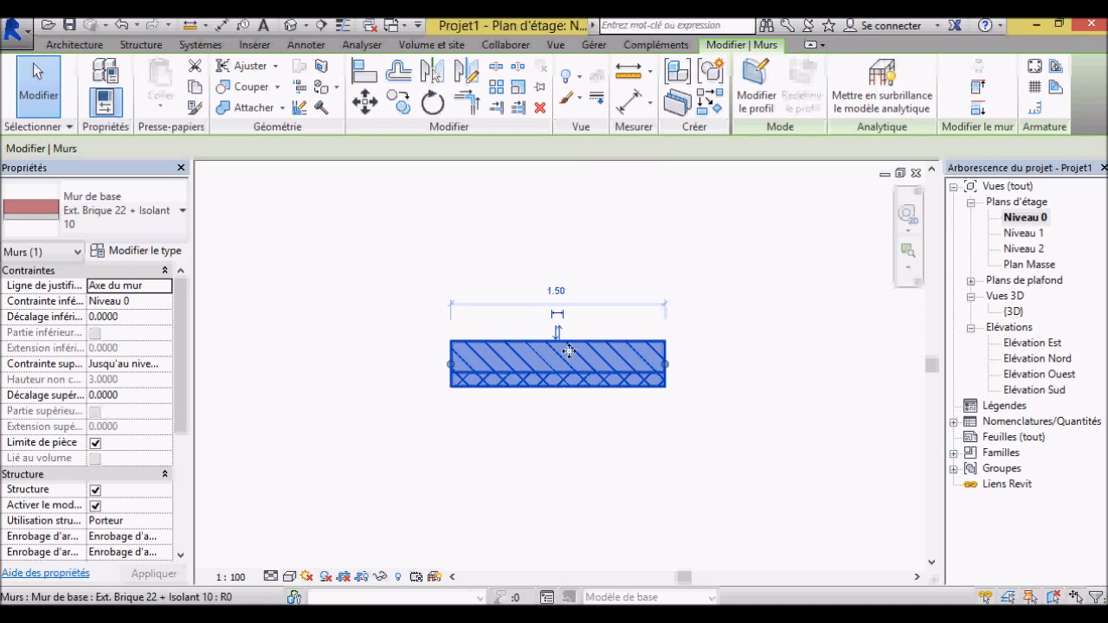
click(718, 229)
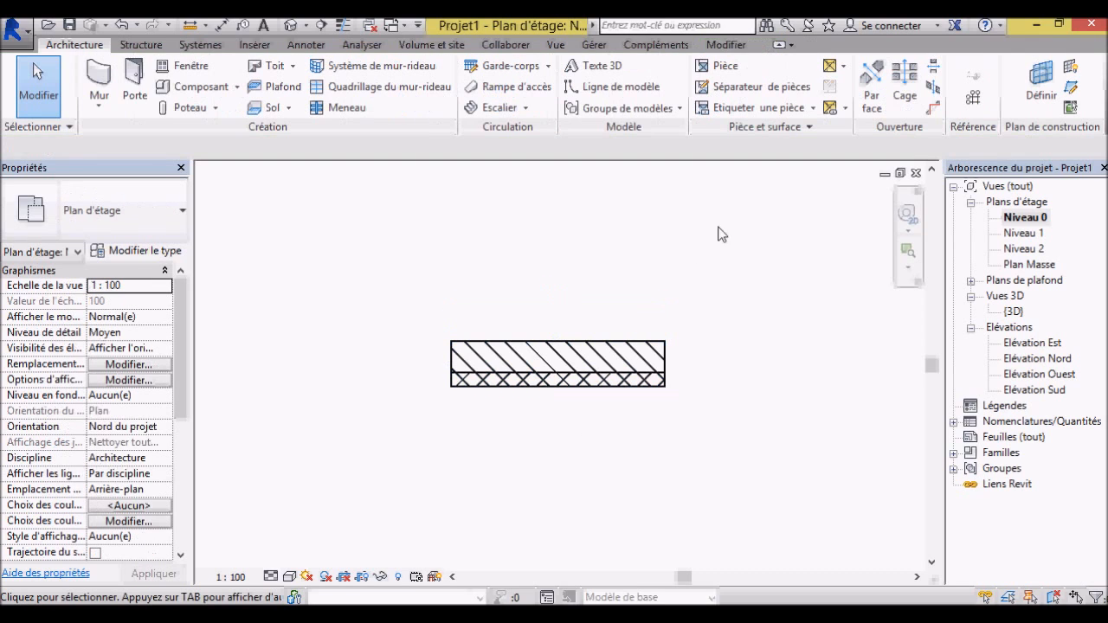
- Draw a second 1.50 m horizontal structural wall (Mur porteur) below the short wall, with its justification line set to Axe porteur
click(98, 105)
click(121, 169)
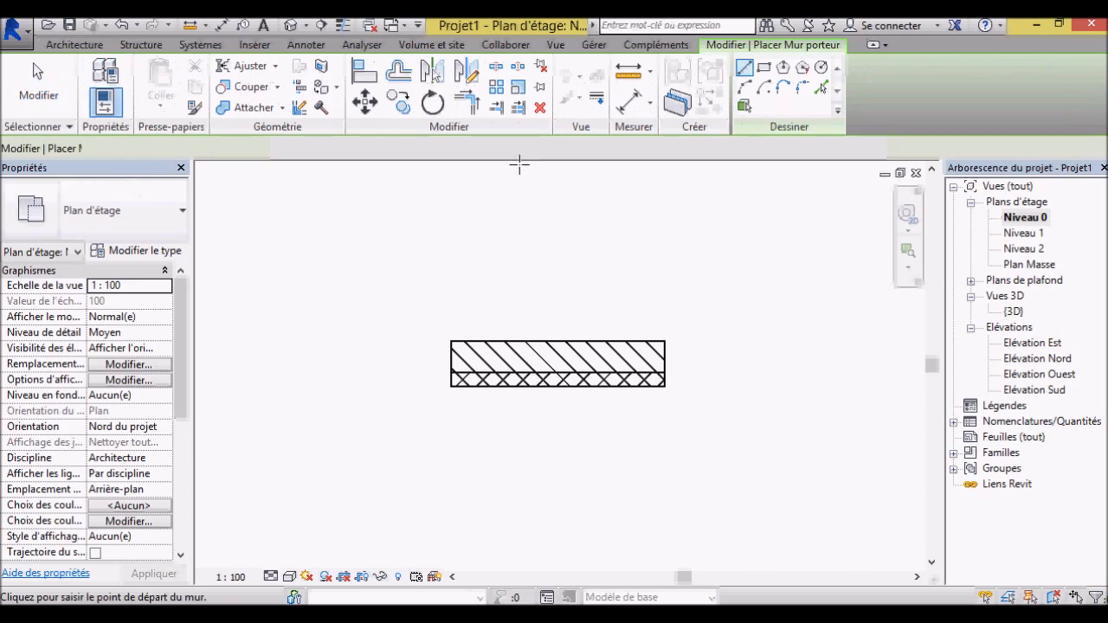
click(683, 150)
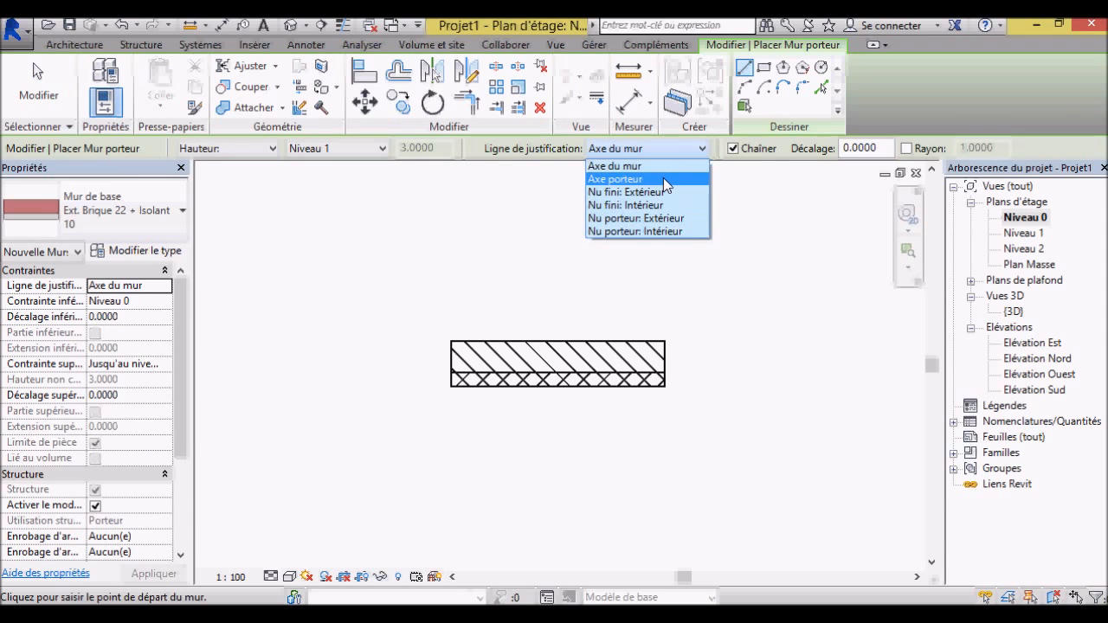
click(663, 177)
click(450, 441)
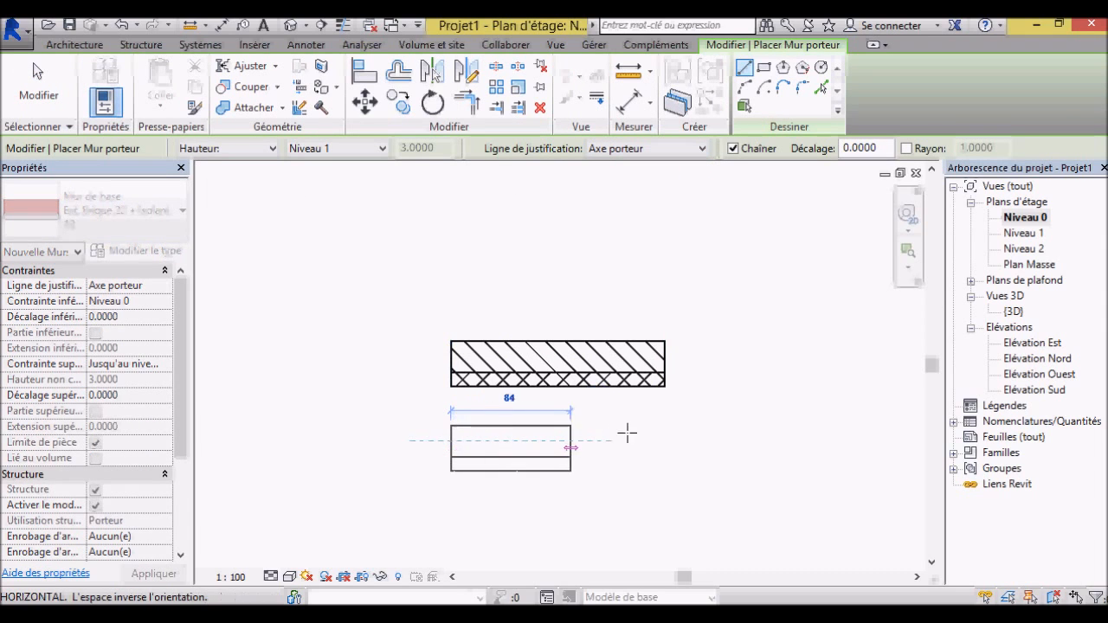
click(664, 441)
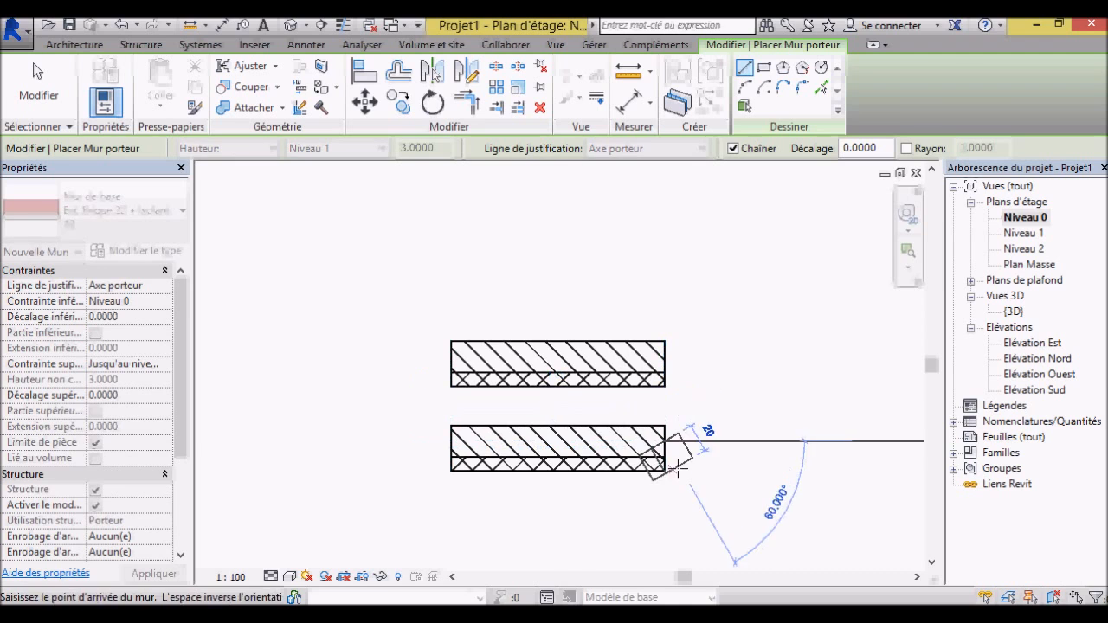
key(Escape)
key(Escape)
- Flip the Axe porteur wall and the Axe du mur wall back and forth to compare how each pivots about its justification line
click(595, 470)
scroll(629, 505, up, 2)
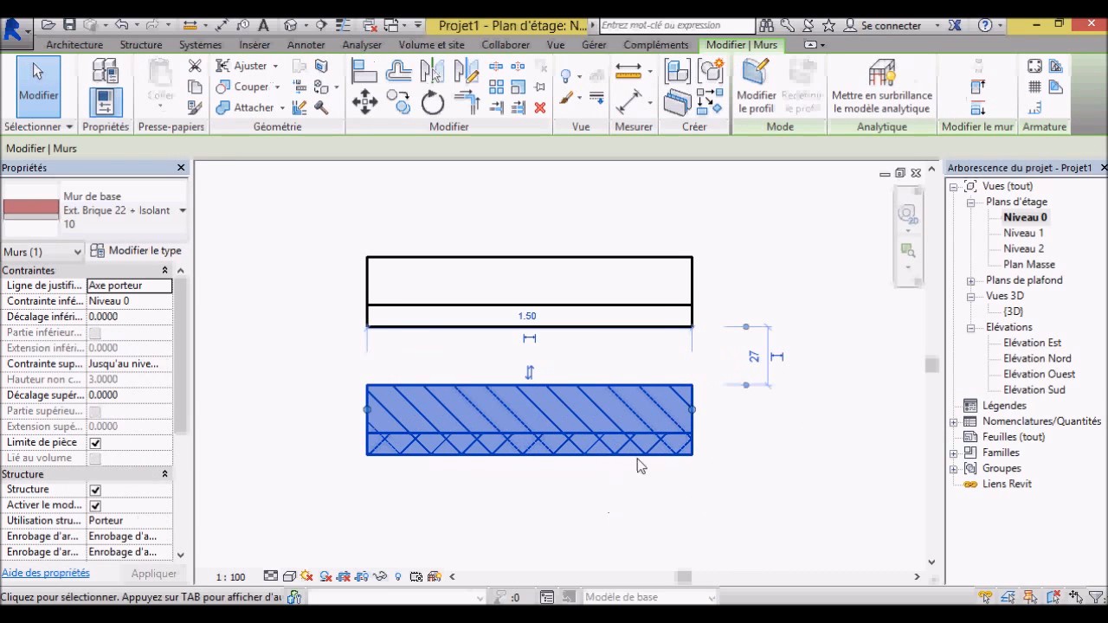
click(529, 372)
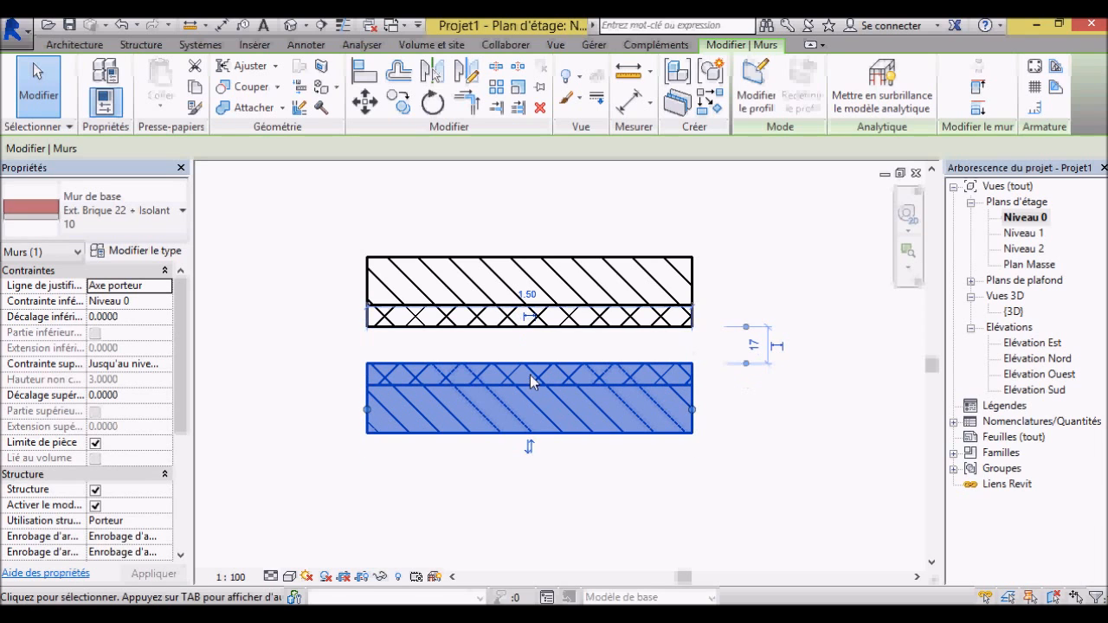
click(529, 445)
click(526, 261)
click(531, 246)
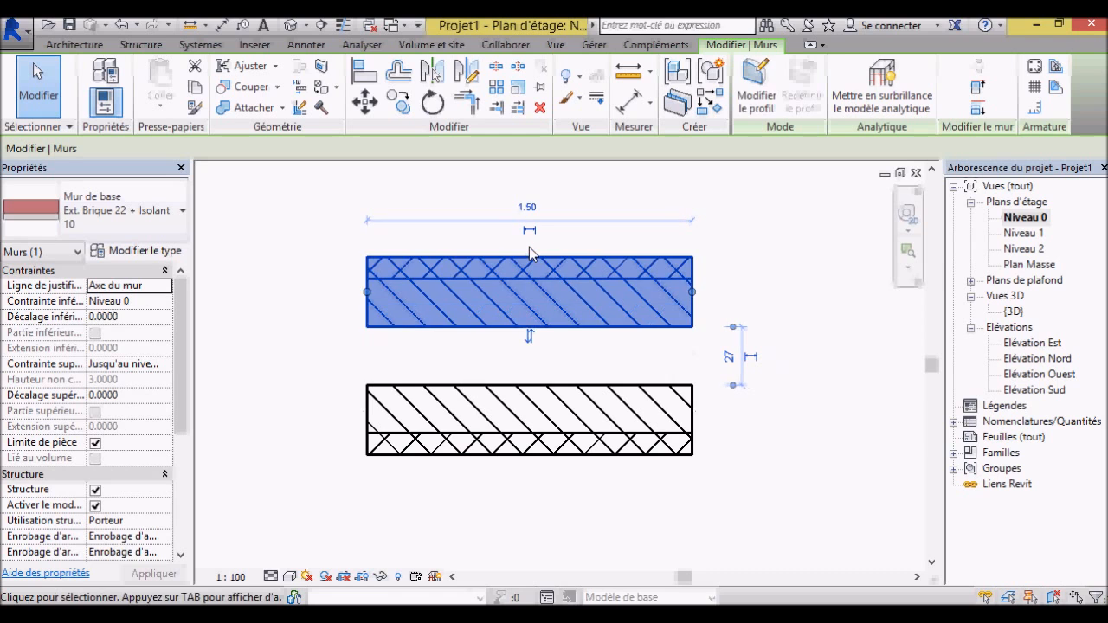
click(534, 337)
key(Escape)
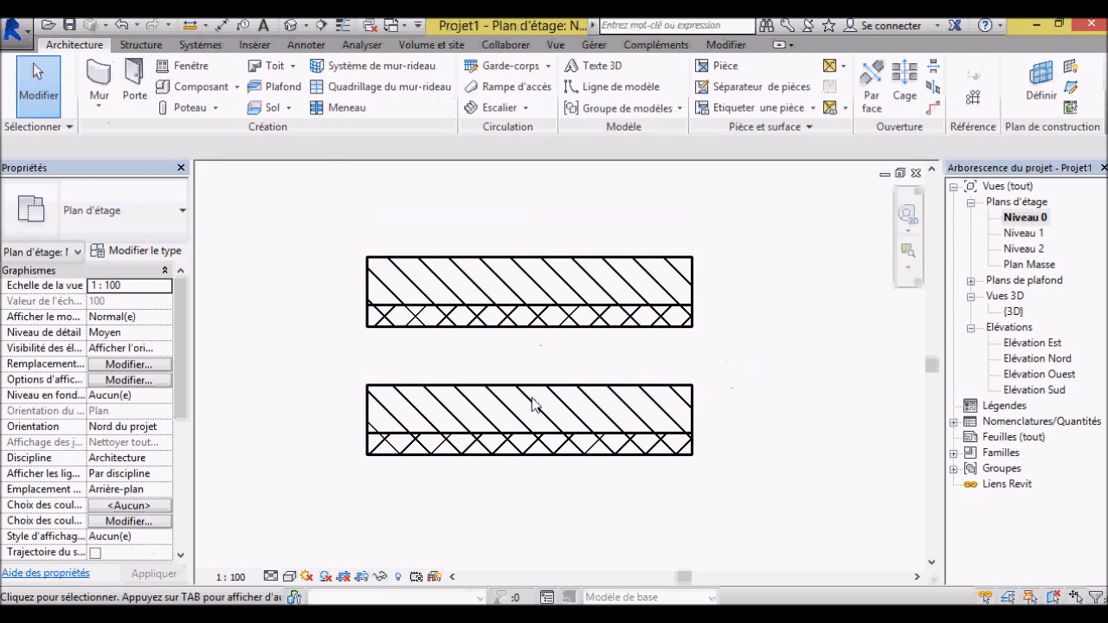
click(529, 387)
click(530, 375)
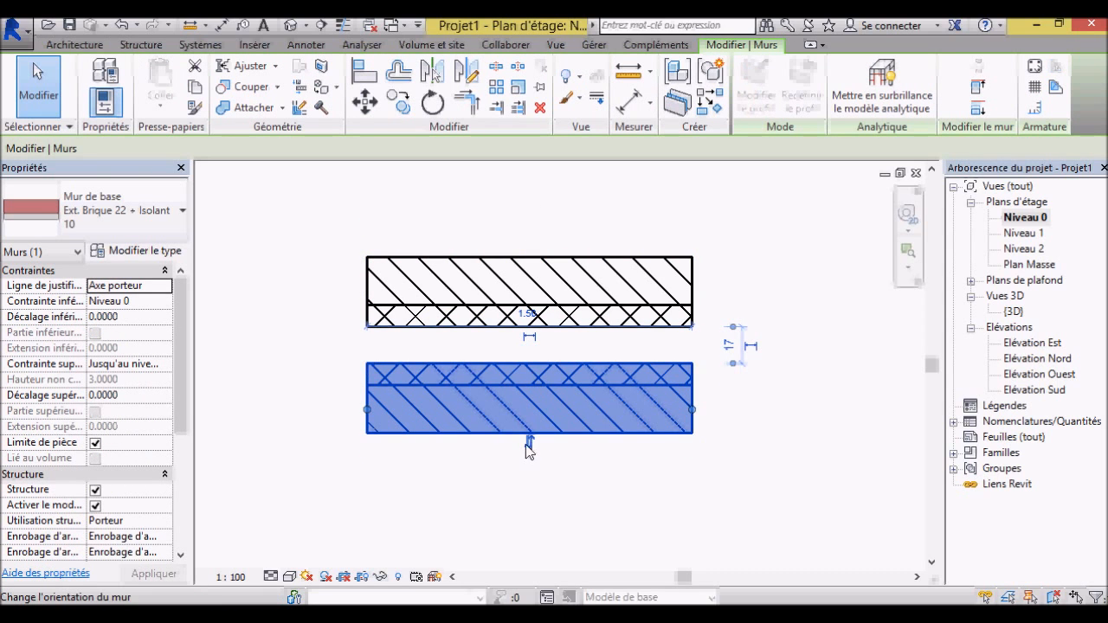
click(529, 443)
click(805, 427)
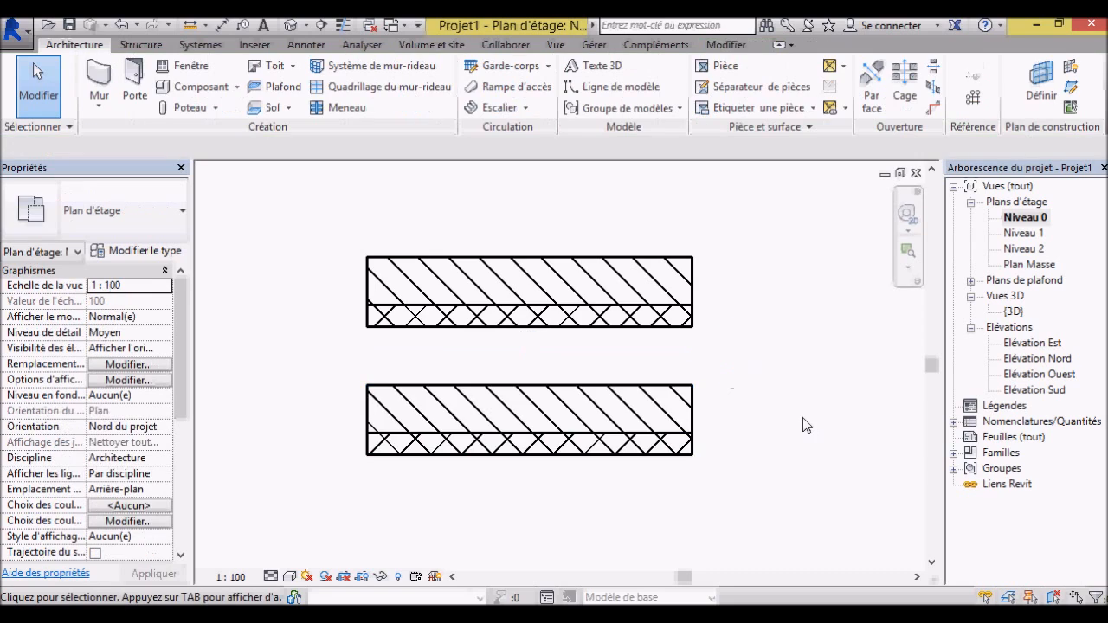
- Draw a third 1.50 m horizontal structural wall below the other two, with its justification line set to Nu fini: Extérieur
scroll(802, 417, down, 2)
scroll(746, 567, up, 2)
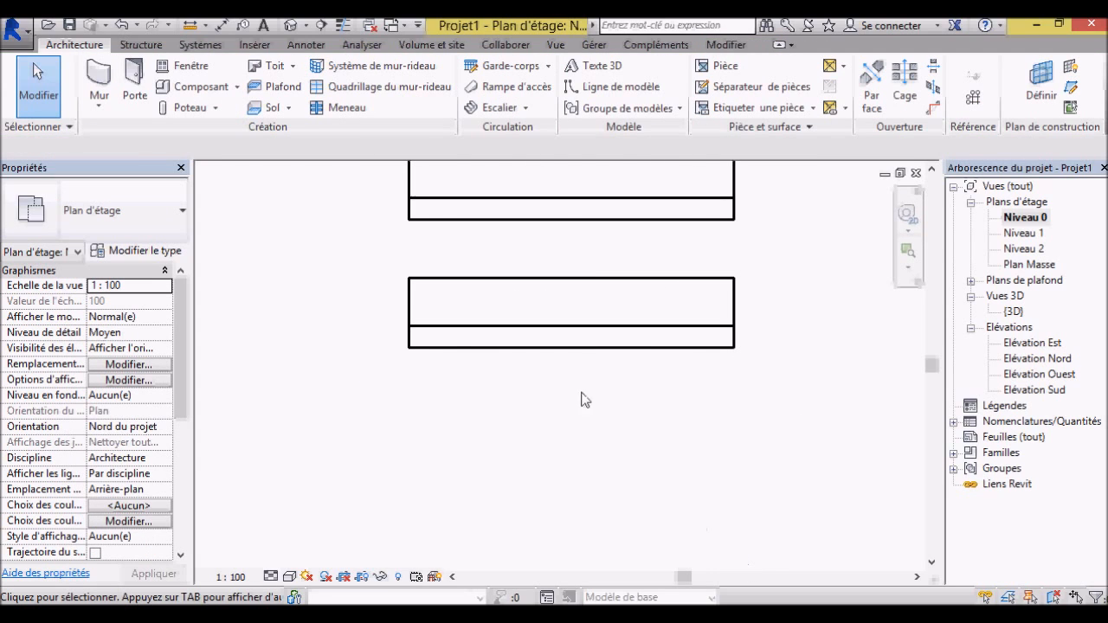
click(98, 106)
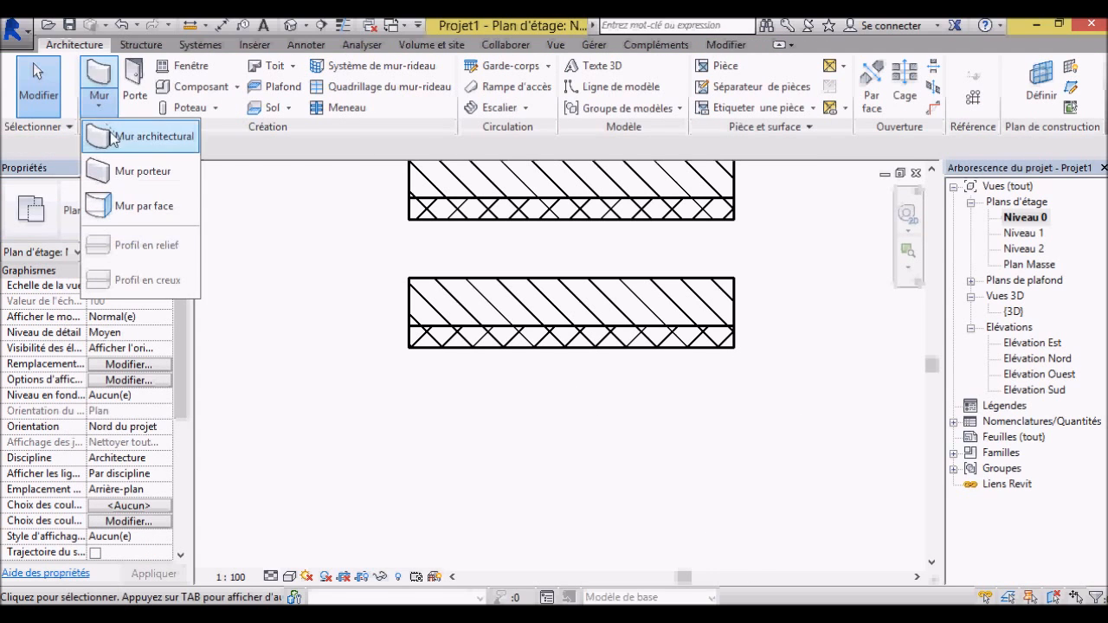
click(128, 173)
click(702, 148)
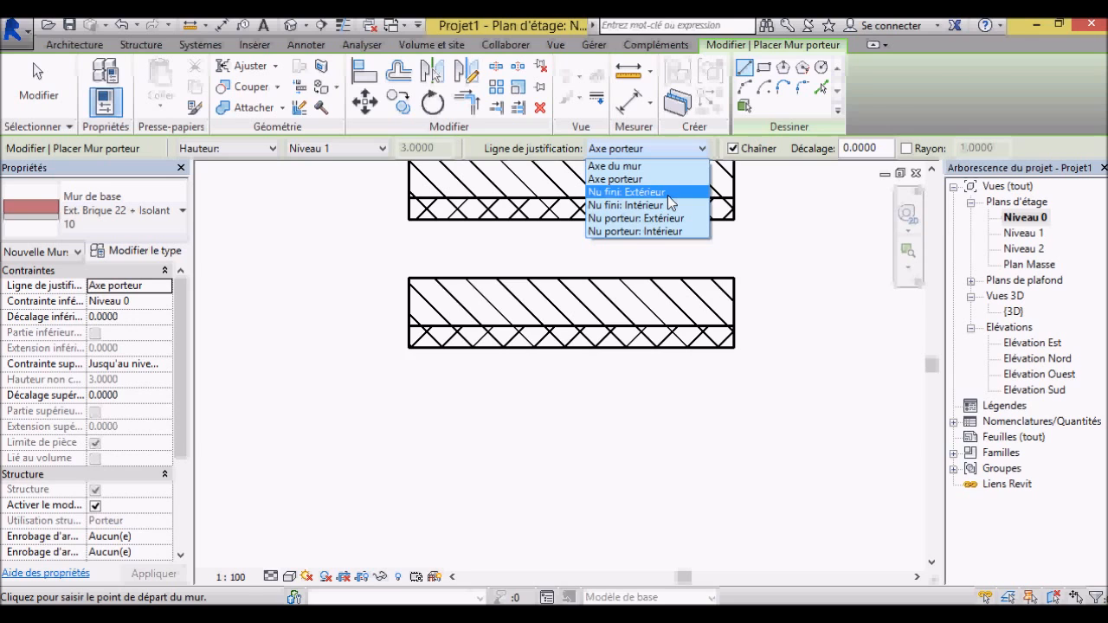
click(668, 193)
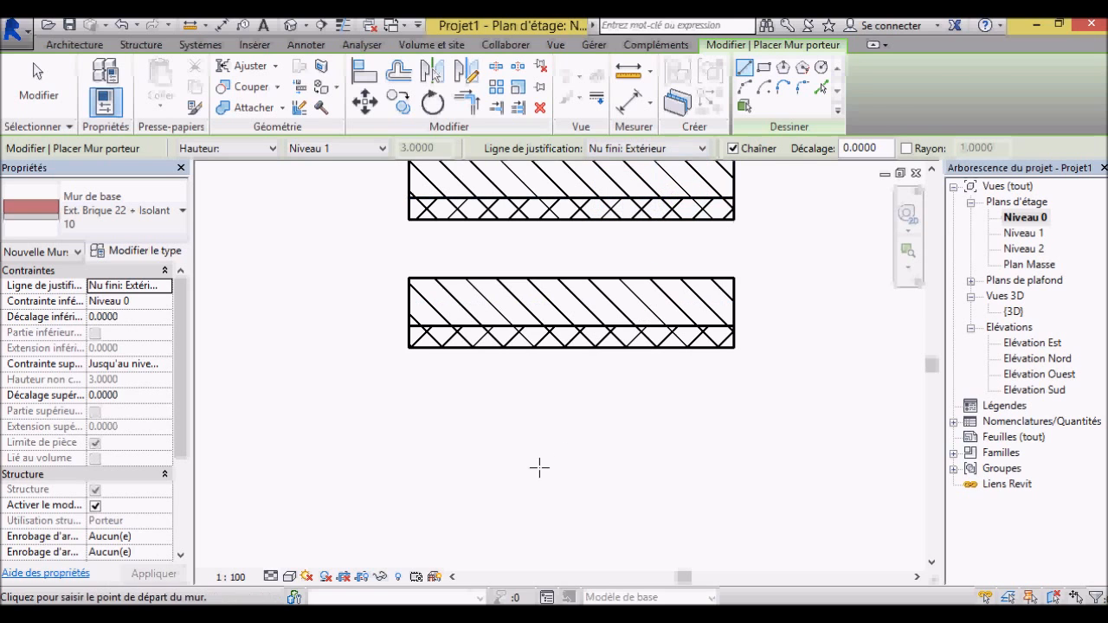
click(408, 442)
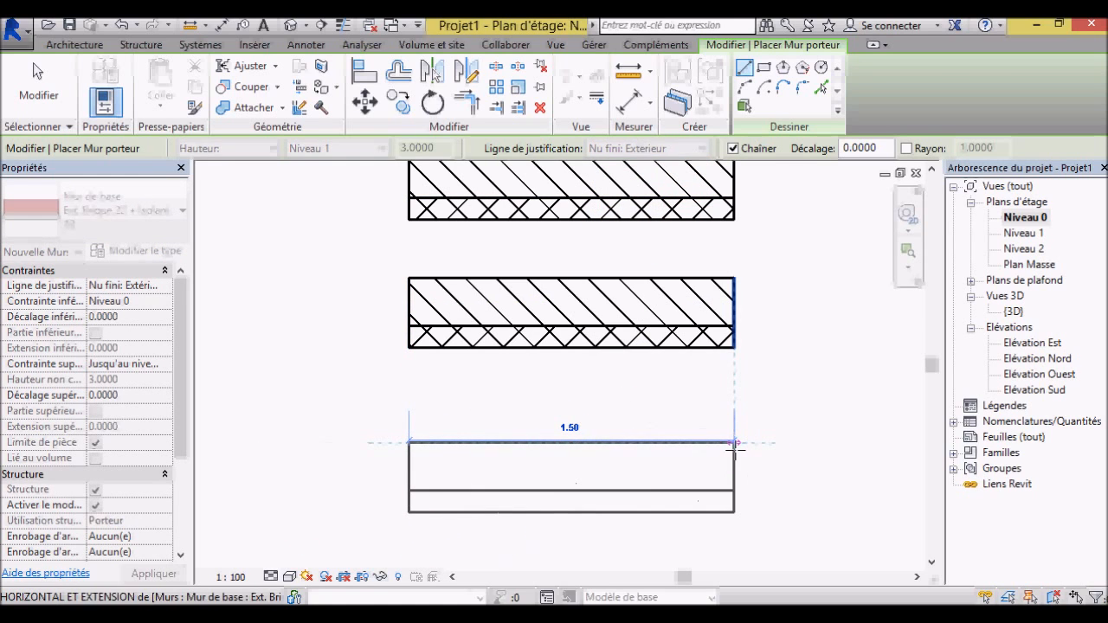
click(736, 442)
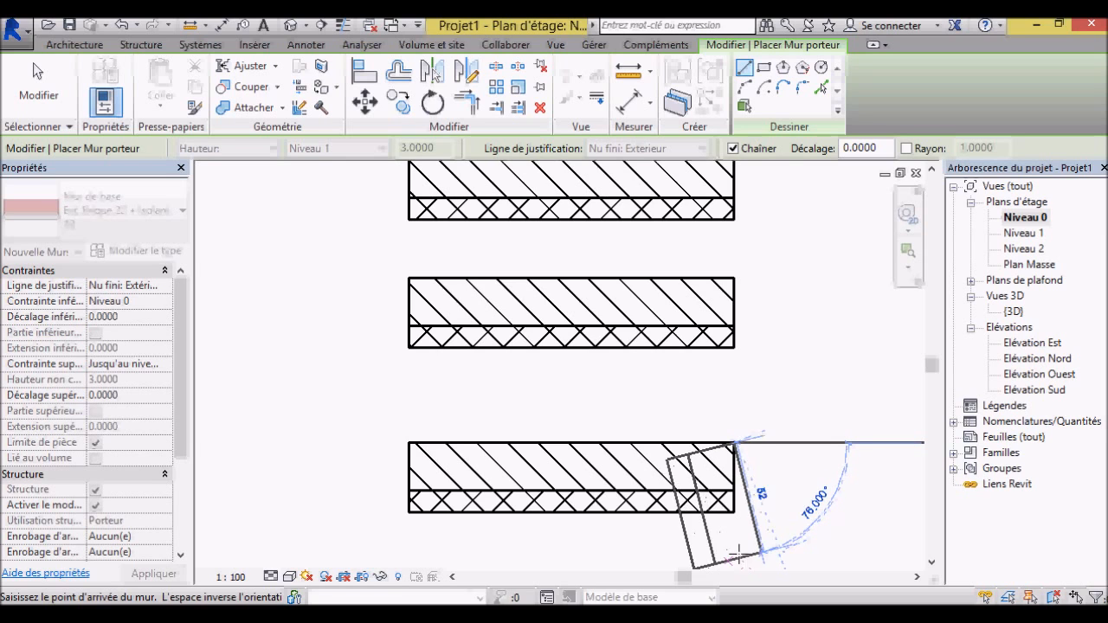
key(Escape)
scroll(801, 526, down, 3)
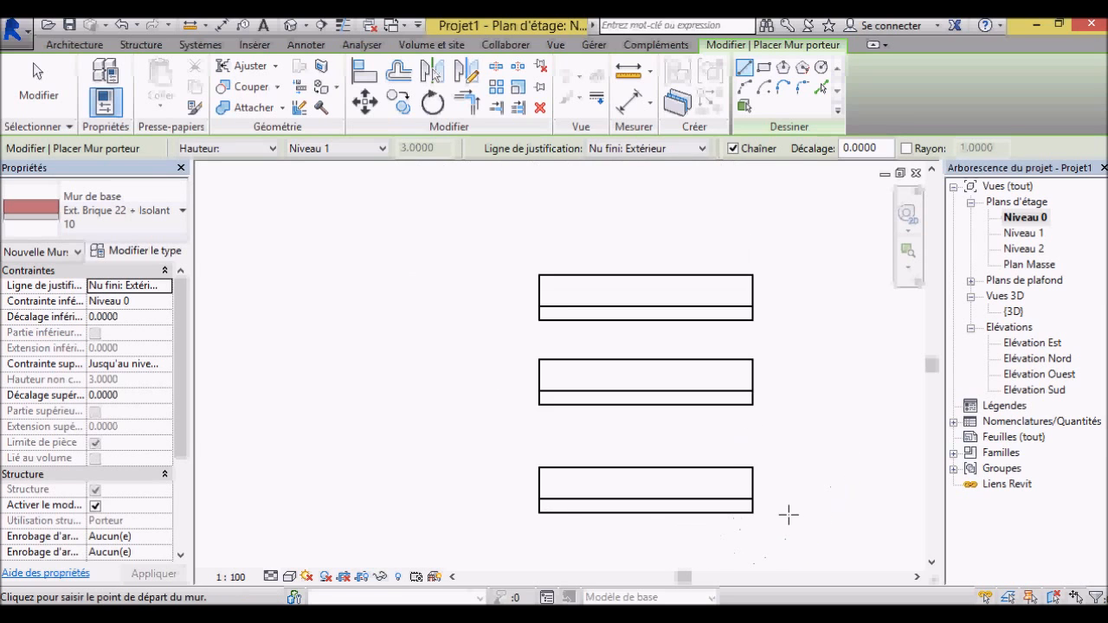
key(Escape)
click(593, 490)
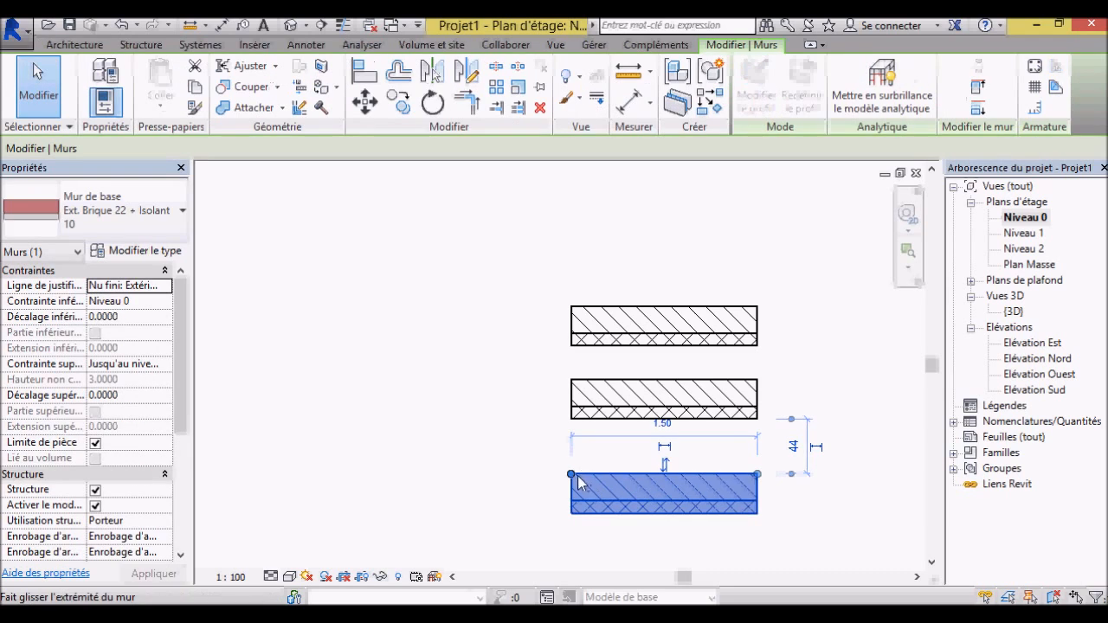
- Draw a fourth horizontal structural wall below the third, equally long, with its justification line set to Nu fini: Intérieur
scroll(597, 325, down, 3)
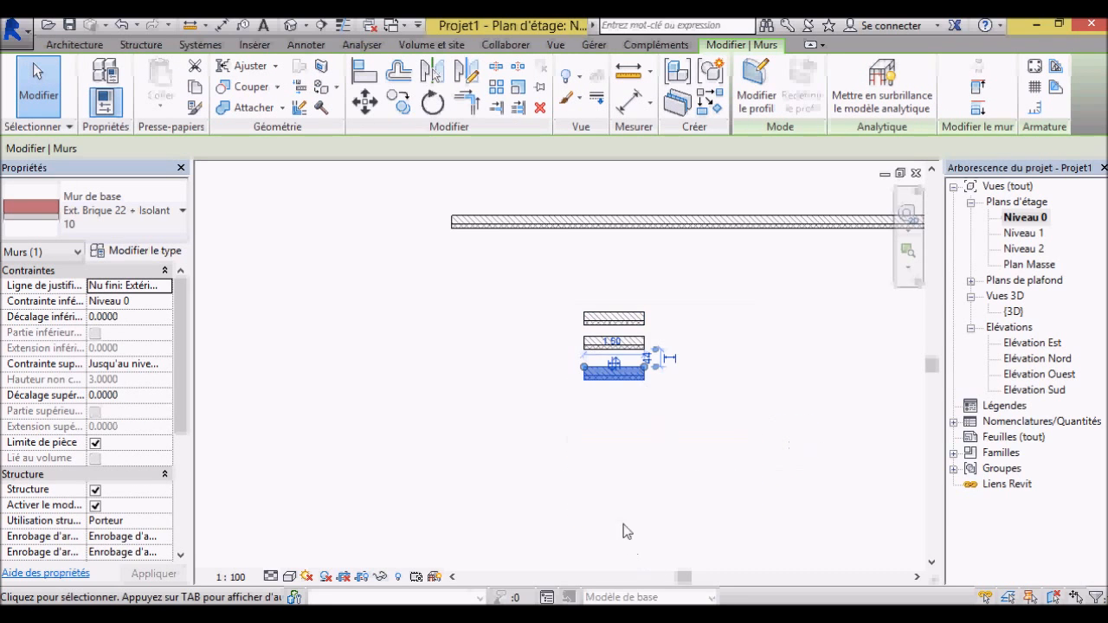
scroll(581, 275, down, 2)
scroll(614, 273, up, 5)
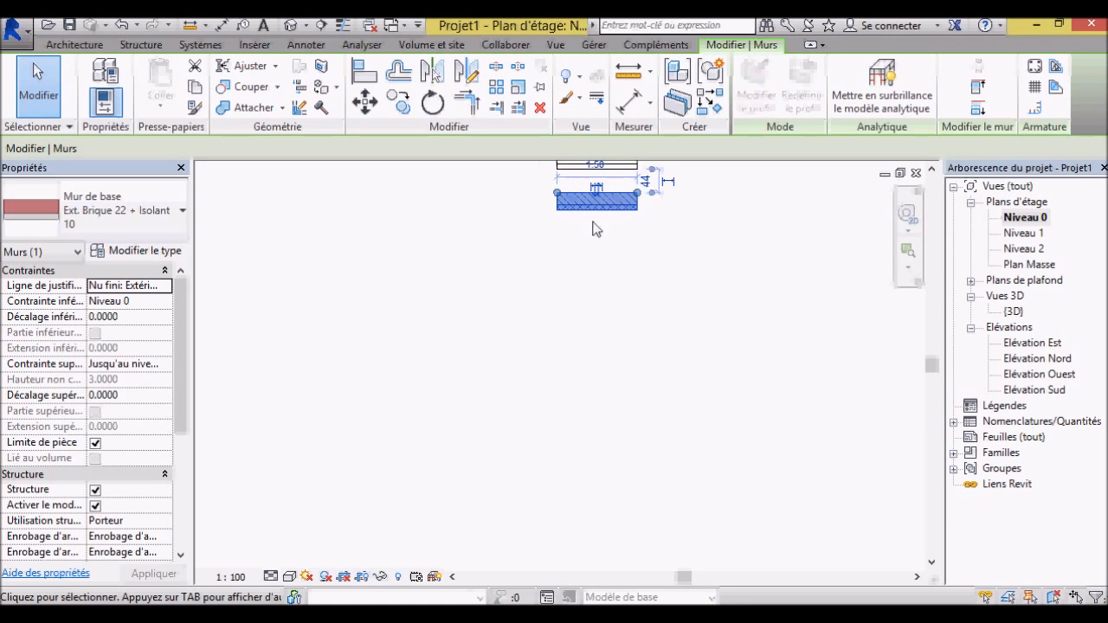
key(Escape)
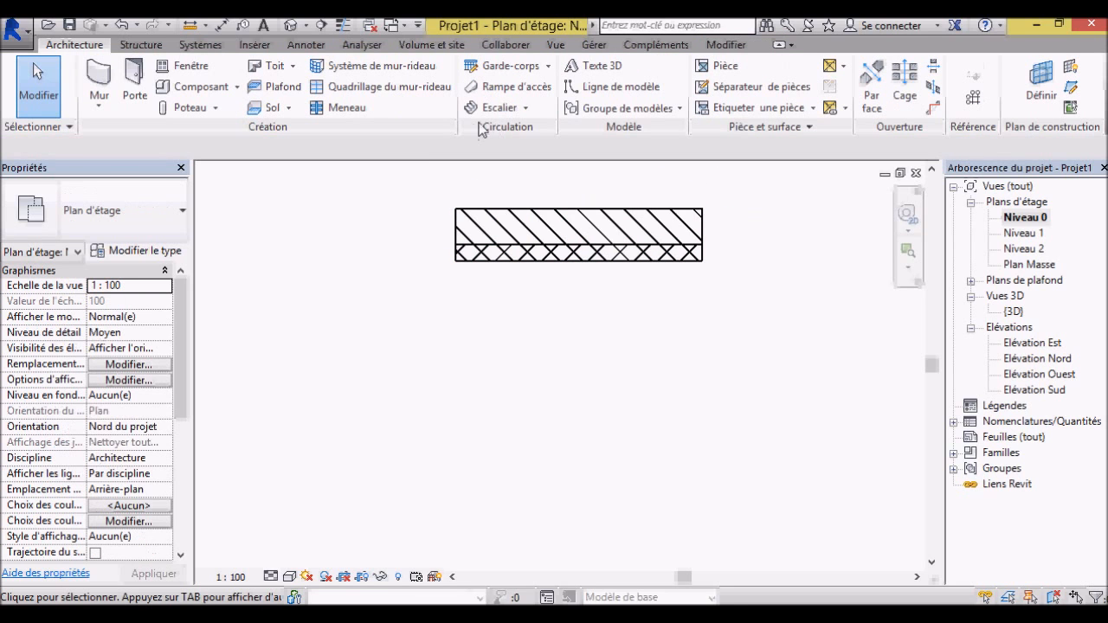
click(99, 105)
click(164, 170)
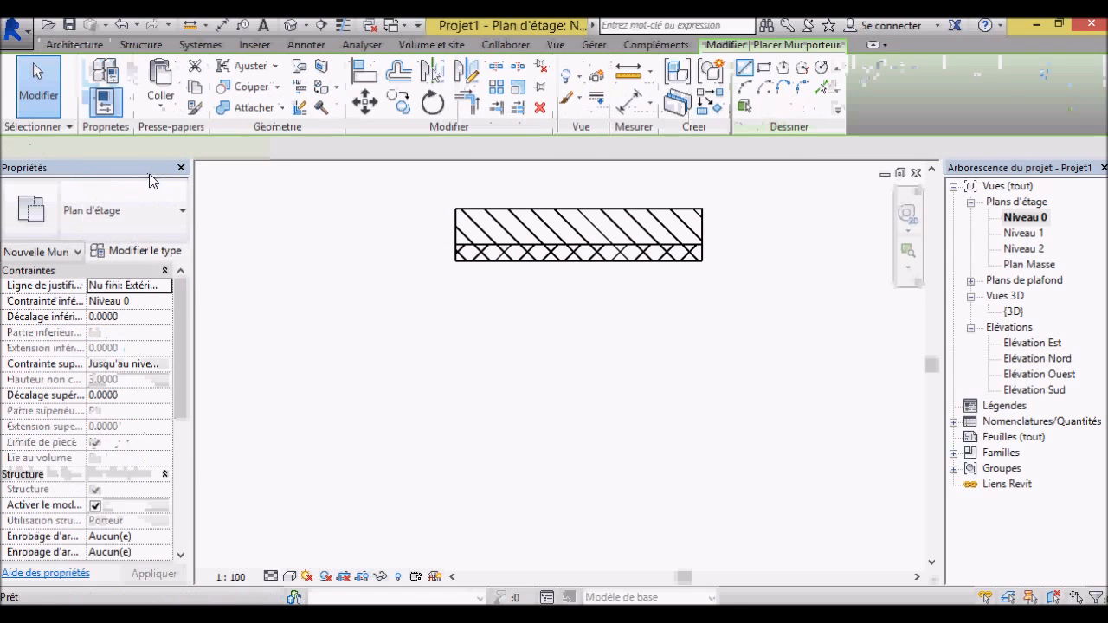
click(702, 148)
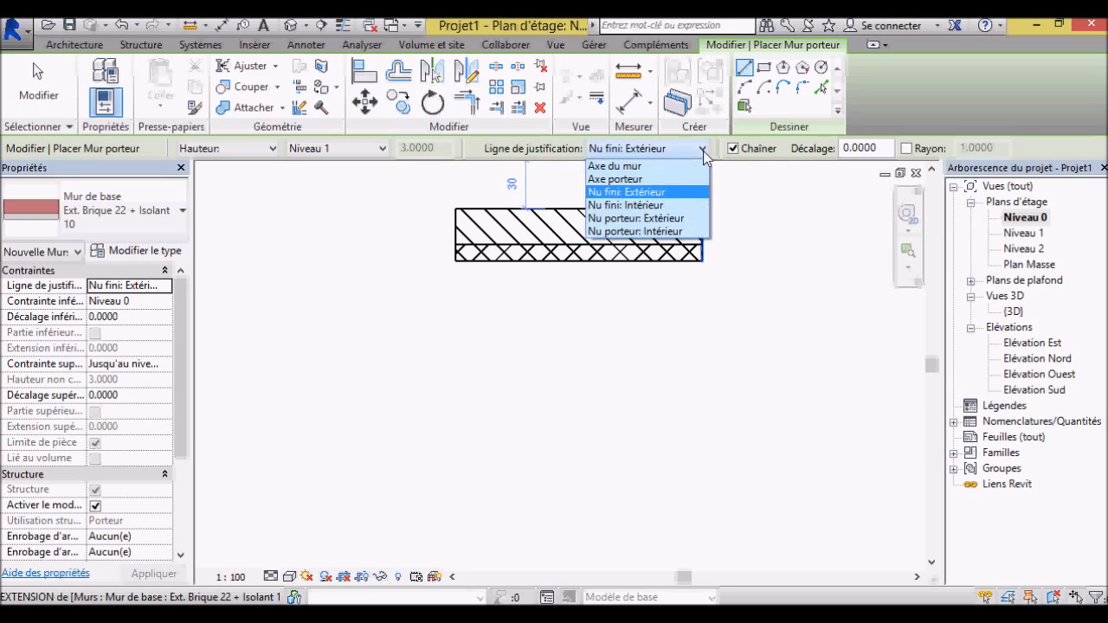
click(675, 203)
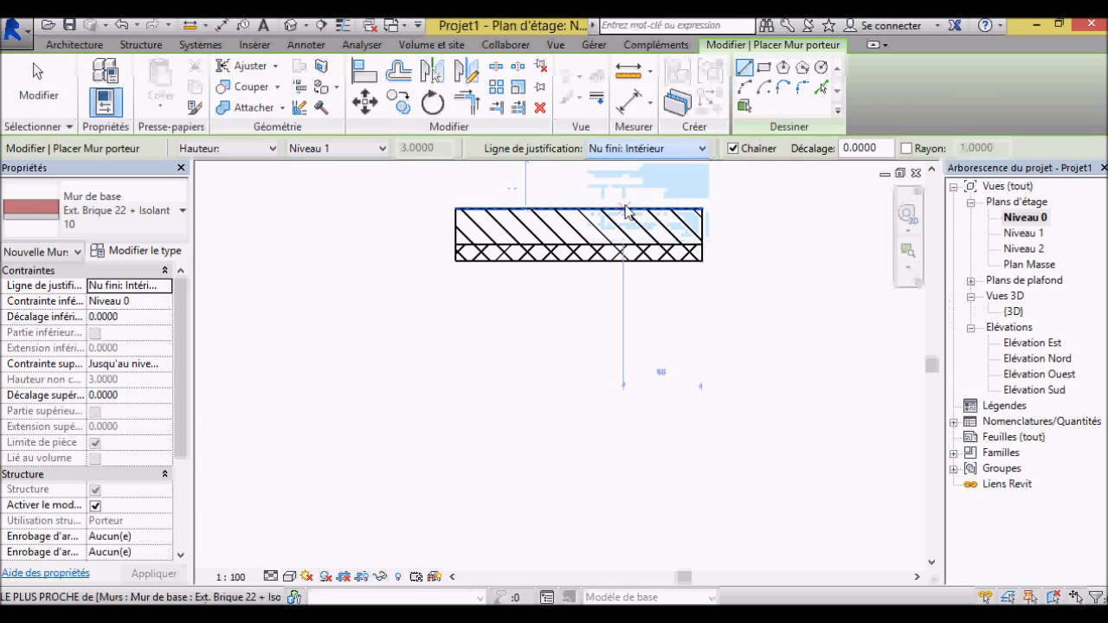
click(458, 384)
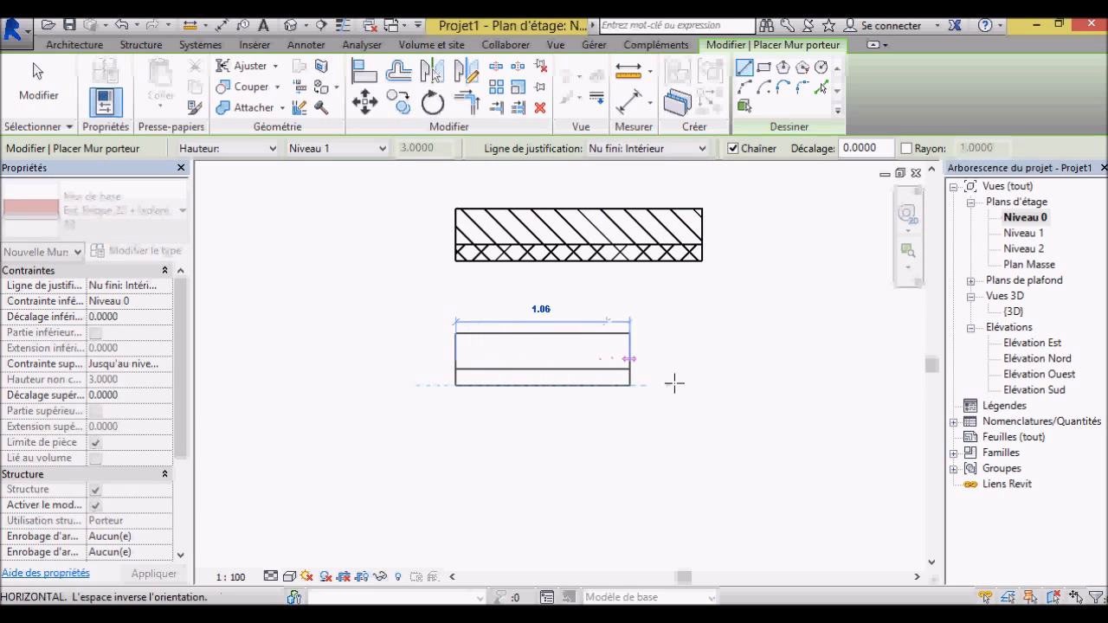
click(703, 386)
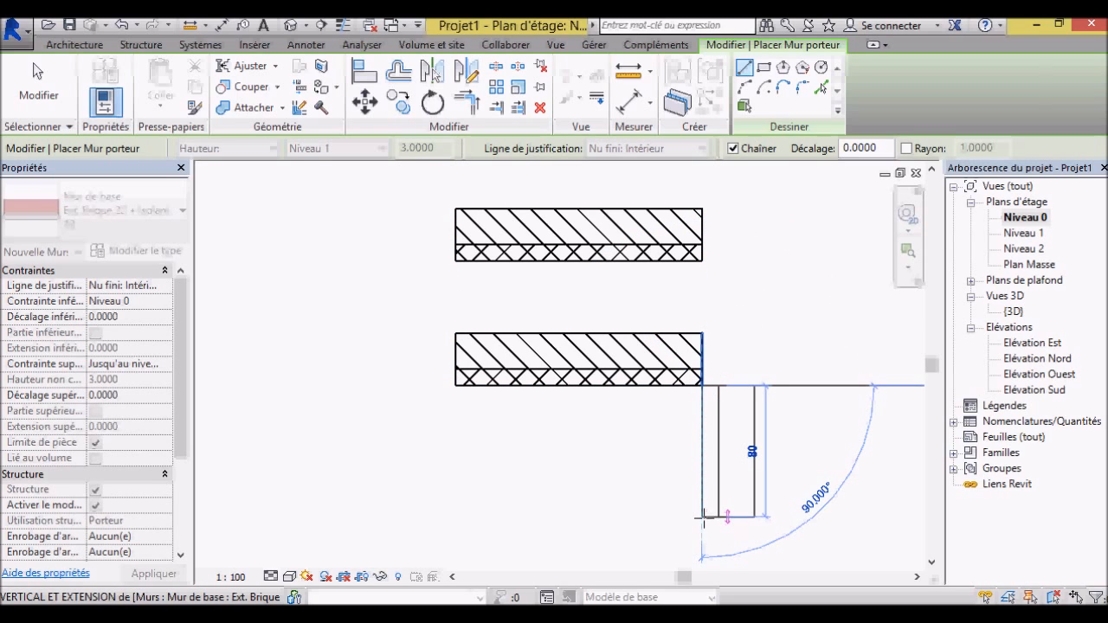
- Extend the fourth wall into a U shape with an 80 cm vertical wall downward and a horizontal wall about 1.42 m long back to the left
click(702, 518)
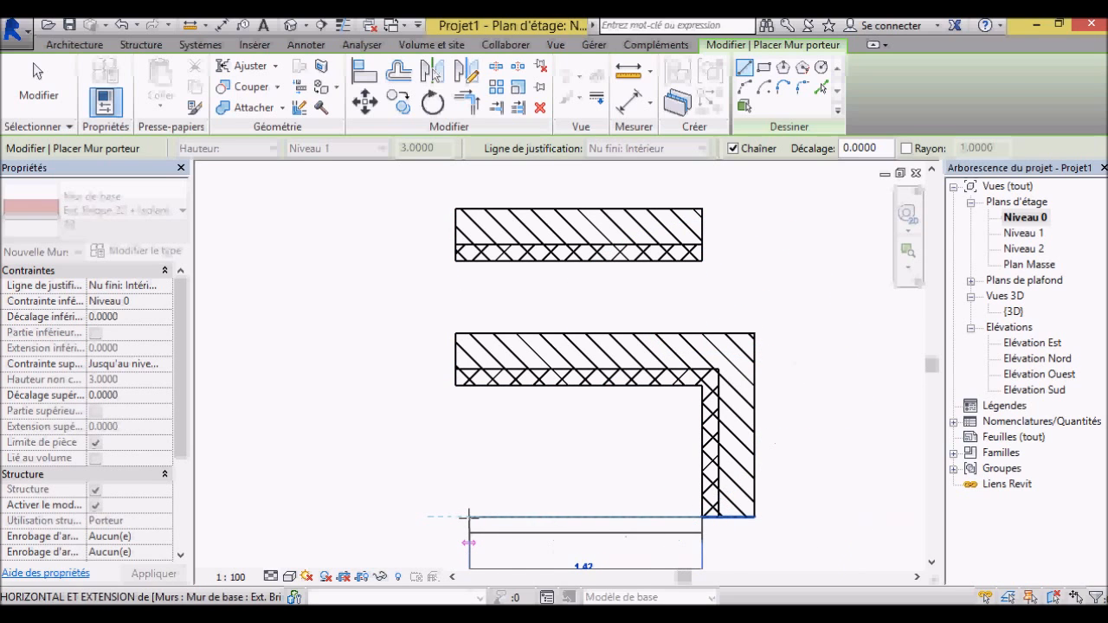
click(468, 517)
key(Escape)
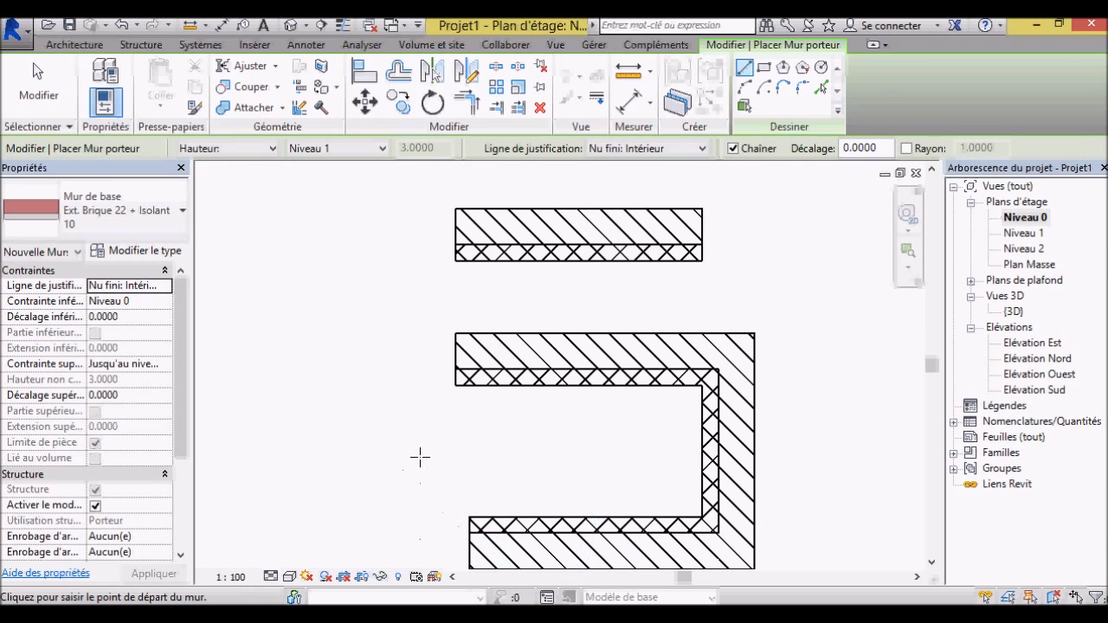
key(Escape)
- Flip the upper wall of the U-shaped chain and back to examine how it pivots about its inner finish face
click(639, 334)
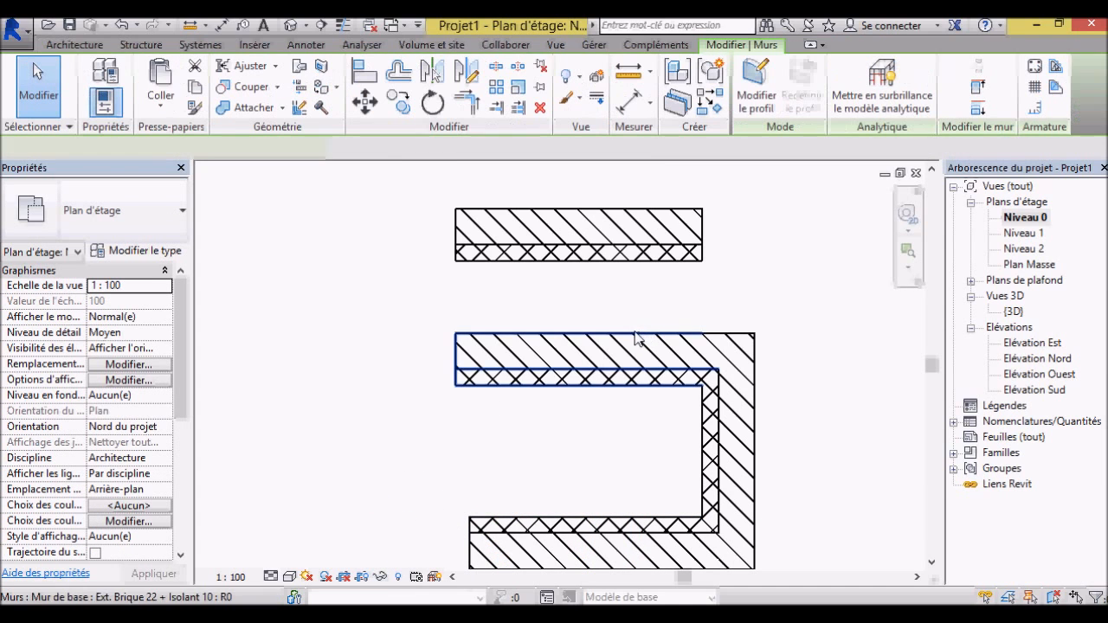
click(592, 325)
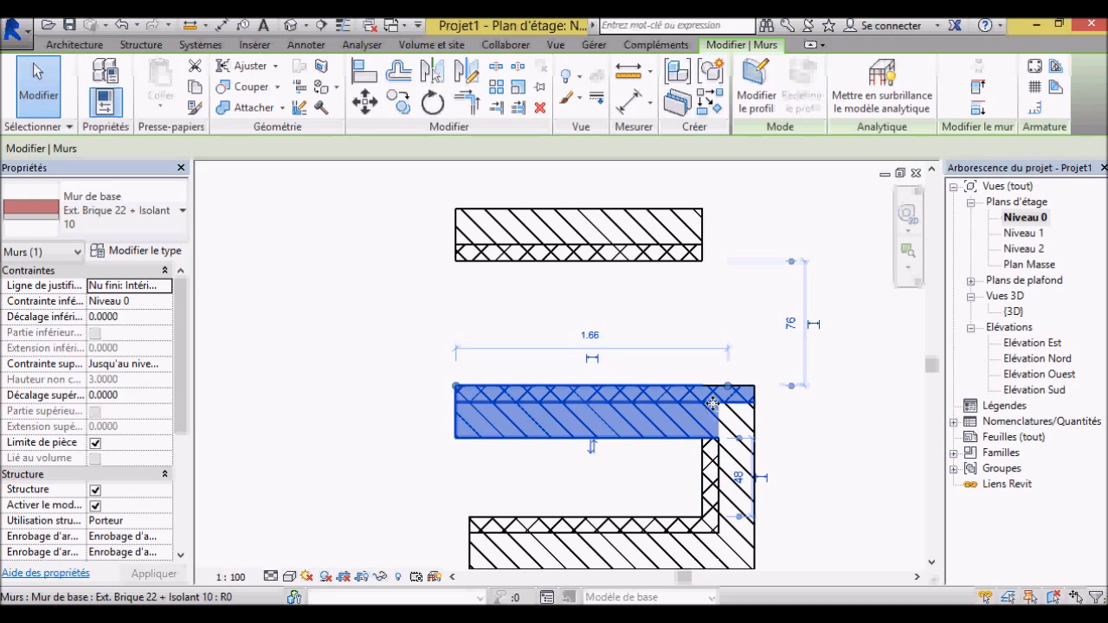
click(592, 446)
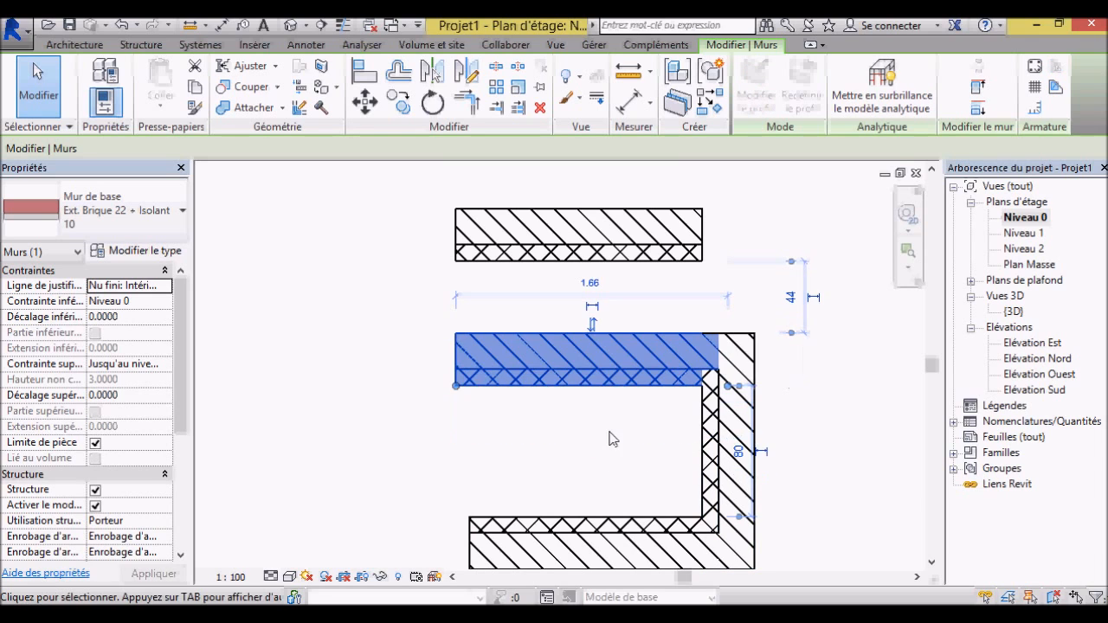
scroll(608, 409, down, 2)
scroll(609, 409, down, 3)
click(723, 287)
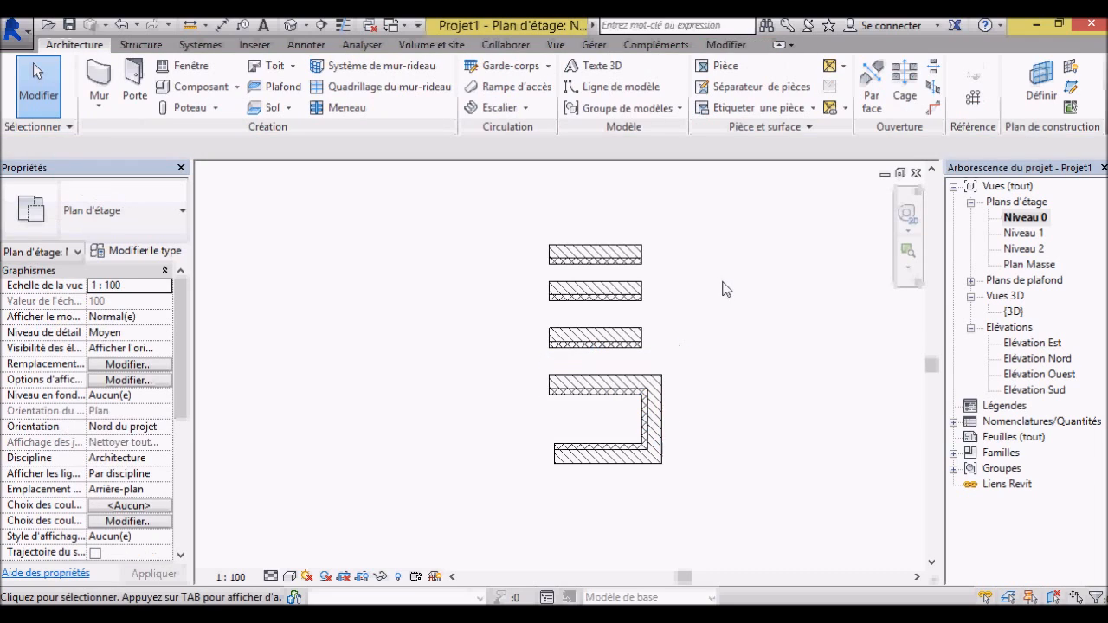
scroll(725, 288, up, 1)
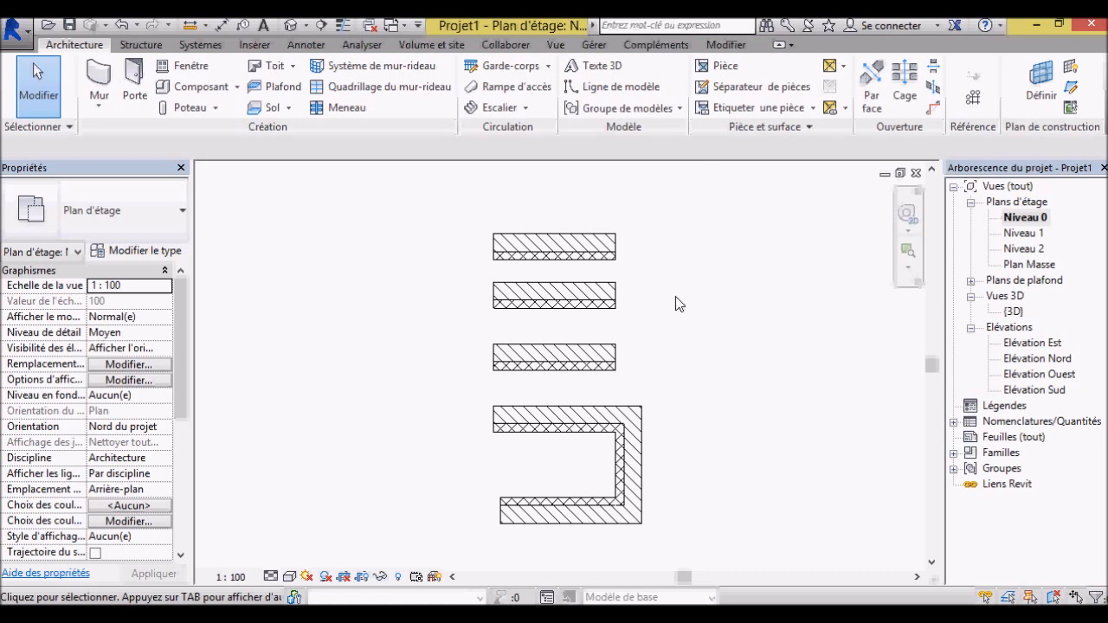
- Start a structural wall on the Niveau 0 floor plan to review its type, level constraints and justification line settings
click(1028, 218)
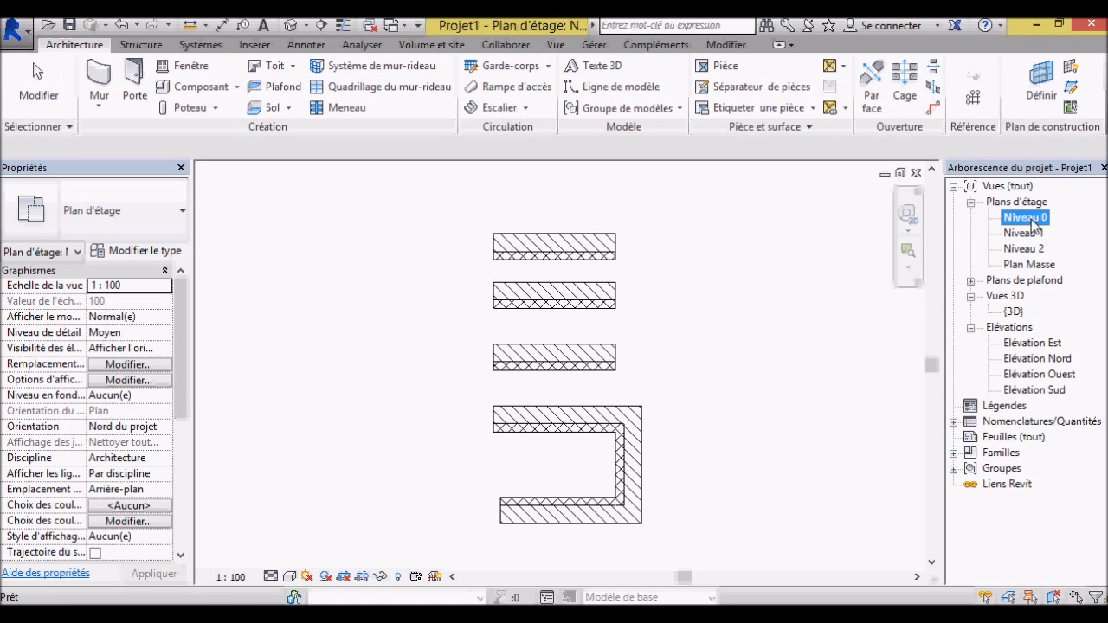
click(99, 106)
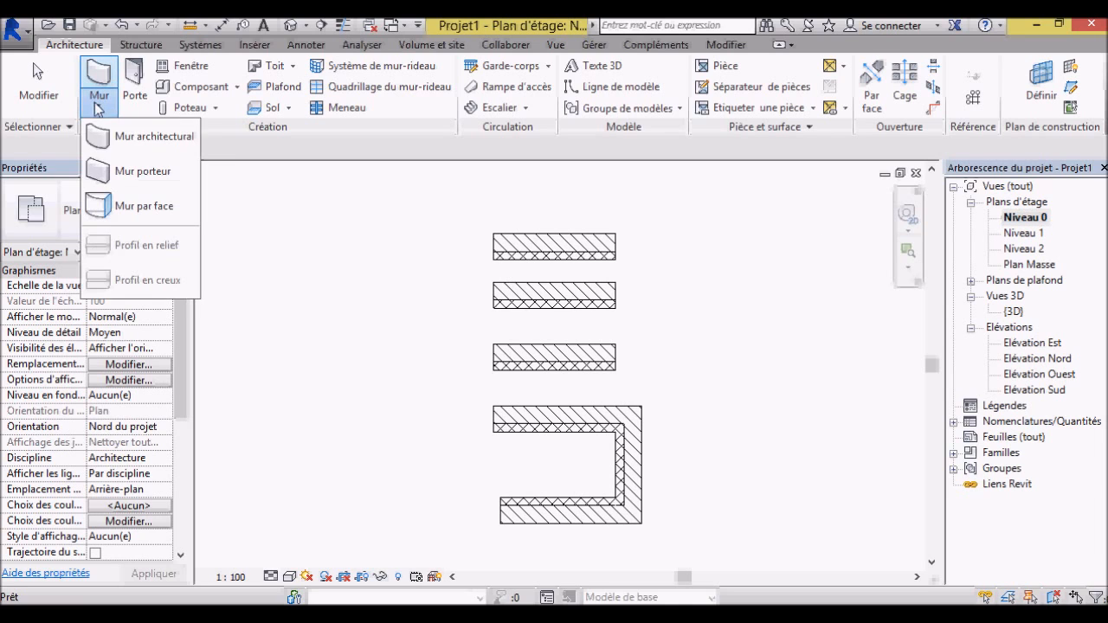
click(121, 168)
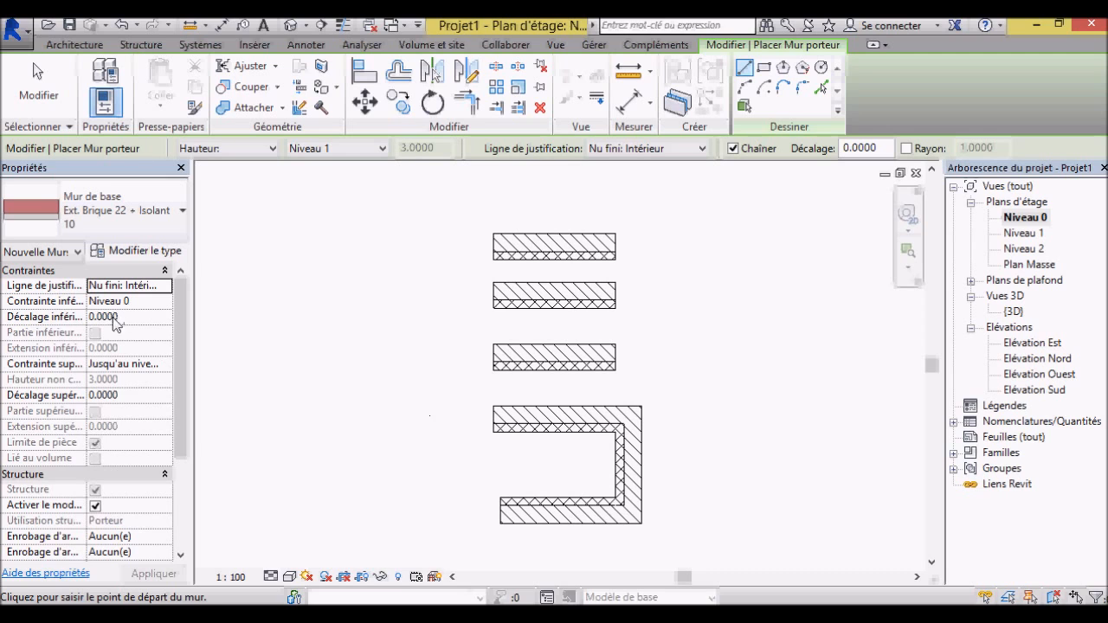
- Examine the walls in the {3D} view and in Elévation Est, and return to the Niveau 0 floor plan
double_click(1015, 312)
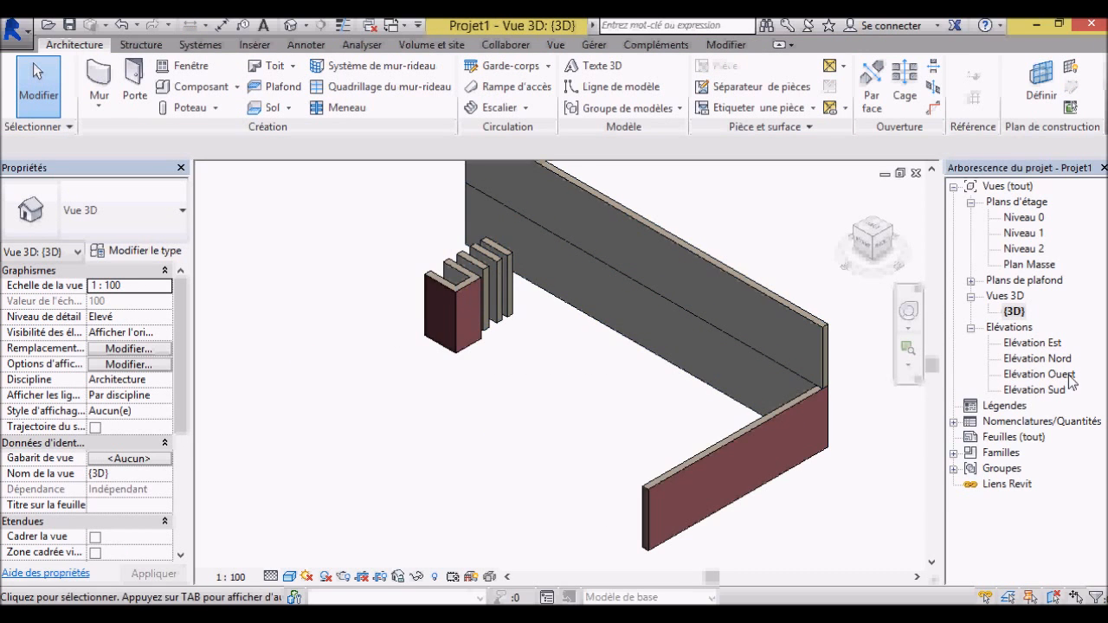
double_click(1036, 344)
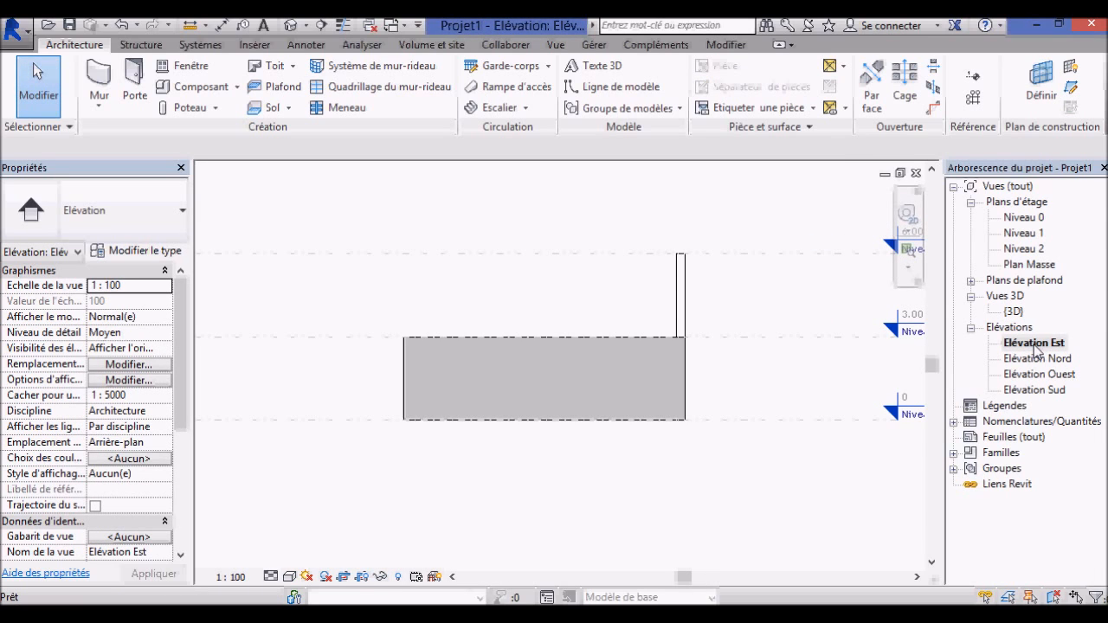
double_click(1021, 217)
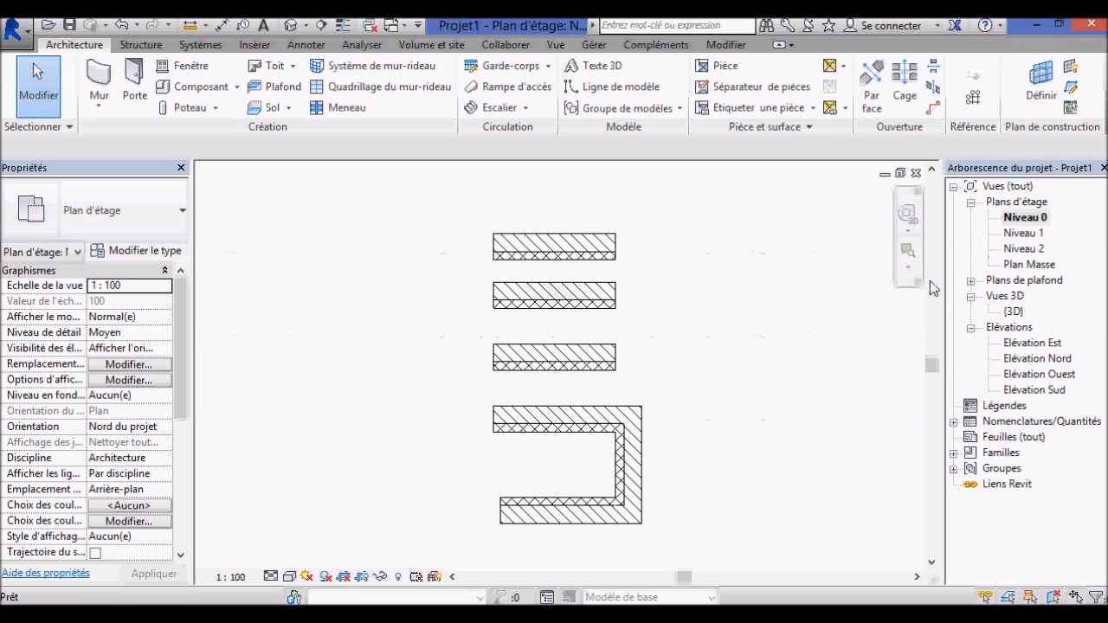